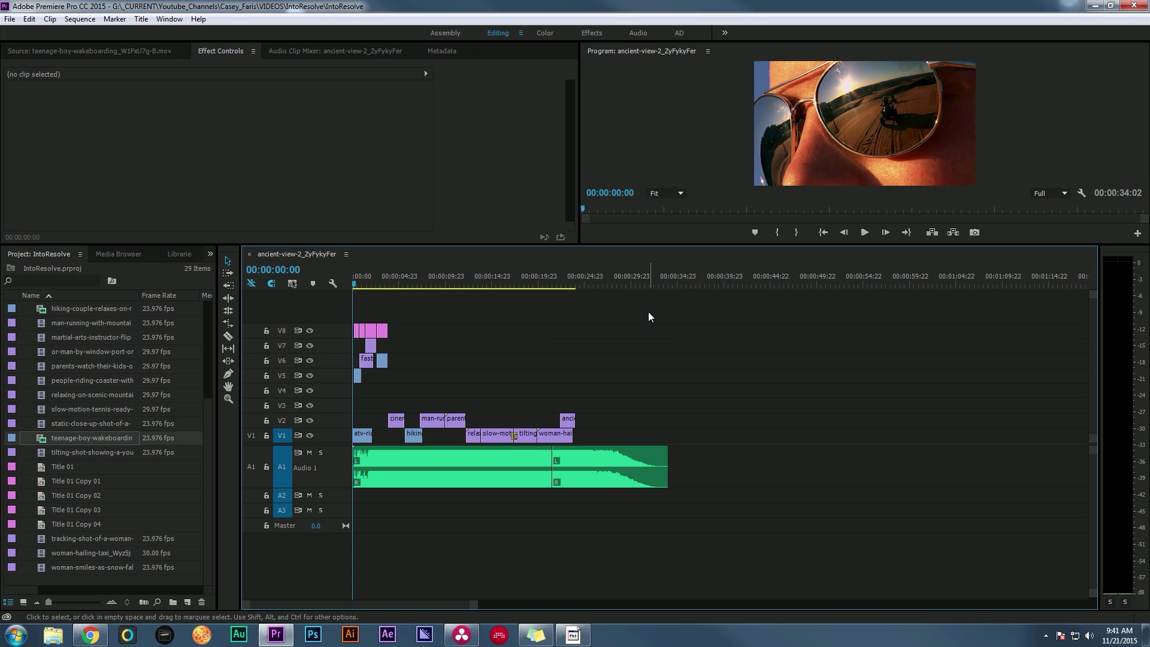
# - Zoom the timeline in and drag the divider down to enlarge the Program monitor
pyautogui.press('=')
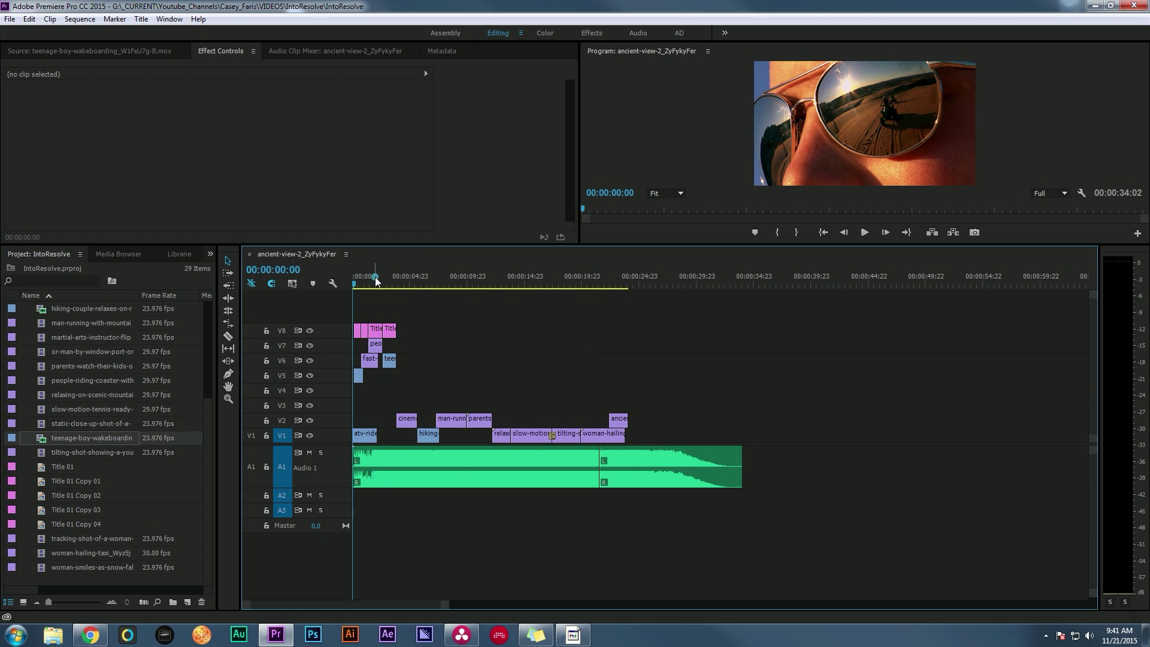
pyautogui.moveTo(600, 245); pyautogui.dragTo(639, 382)
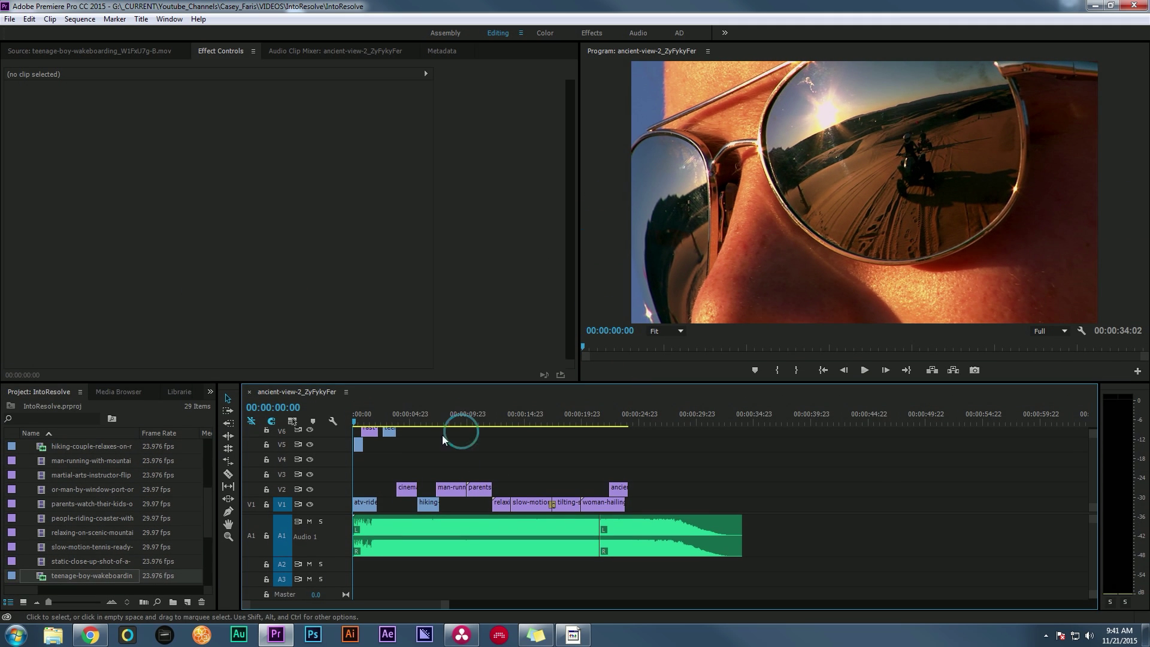
pyautogui.scroll(1, 409, 428)
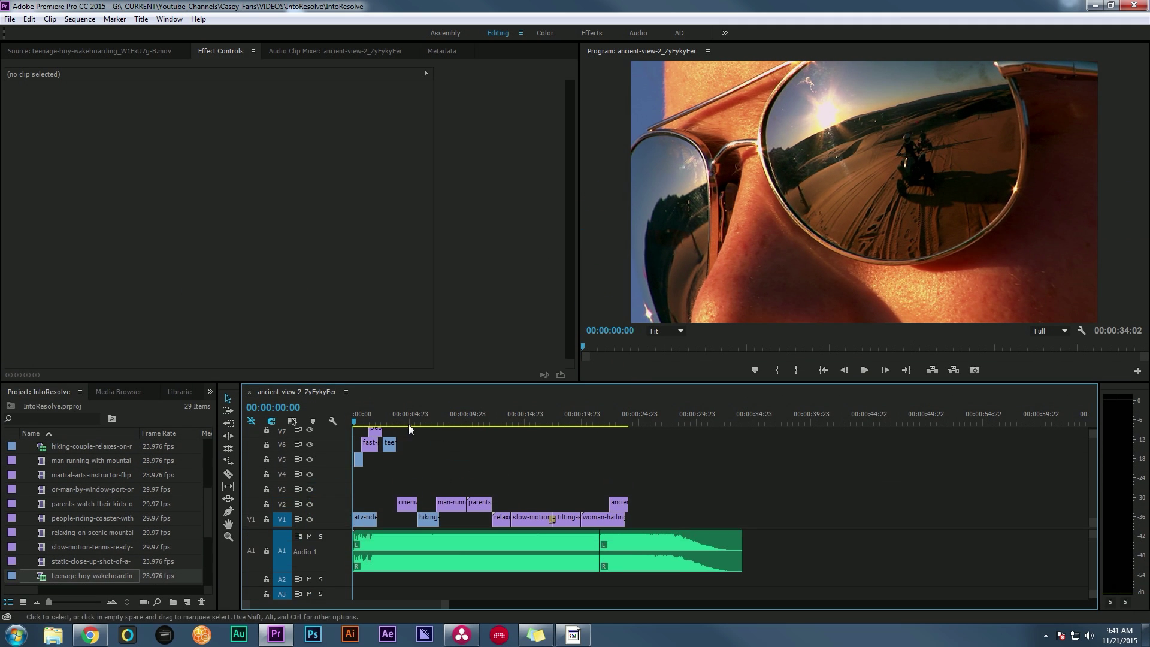
# - Maximize the Program monitor and play the ancient-view-2 sequence from the start
pyautogui.press('`')
pyautogui.press('space')
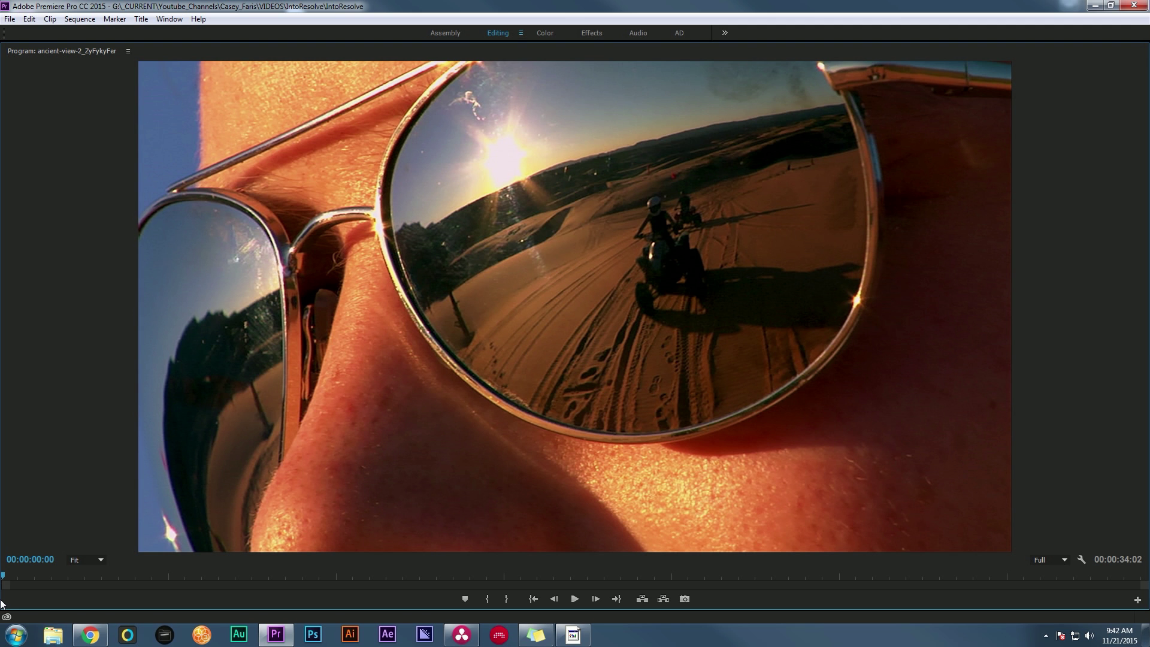
pyautogui.click(16, 577)
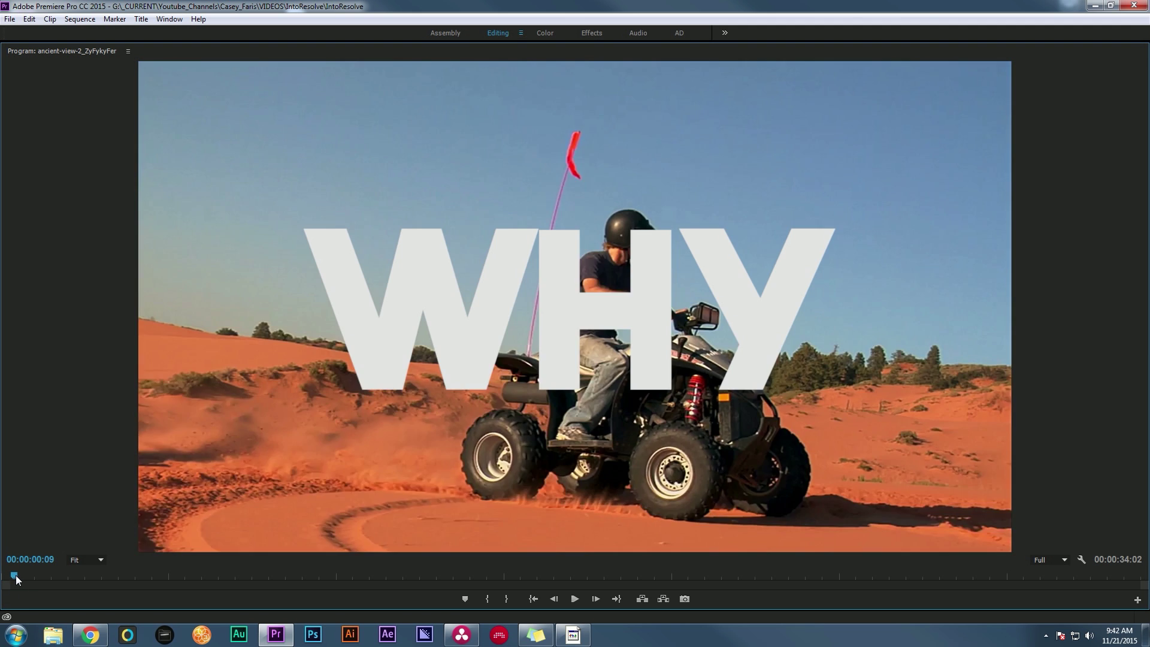
pyautogui.press('space')
# - Scrub from the WHY ATV shot to the AREN'T ski shot, then play from the tennis clip
pyautogui.click(16, 578)
pyautogui.moveTo(15, 577); pyautogui.dragTo(36, 580)
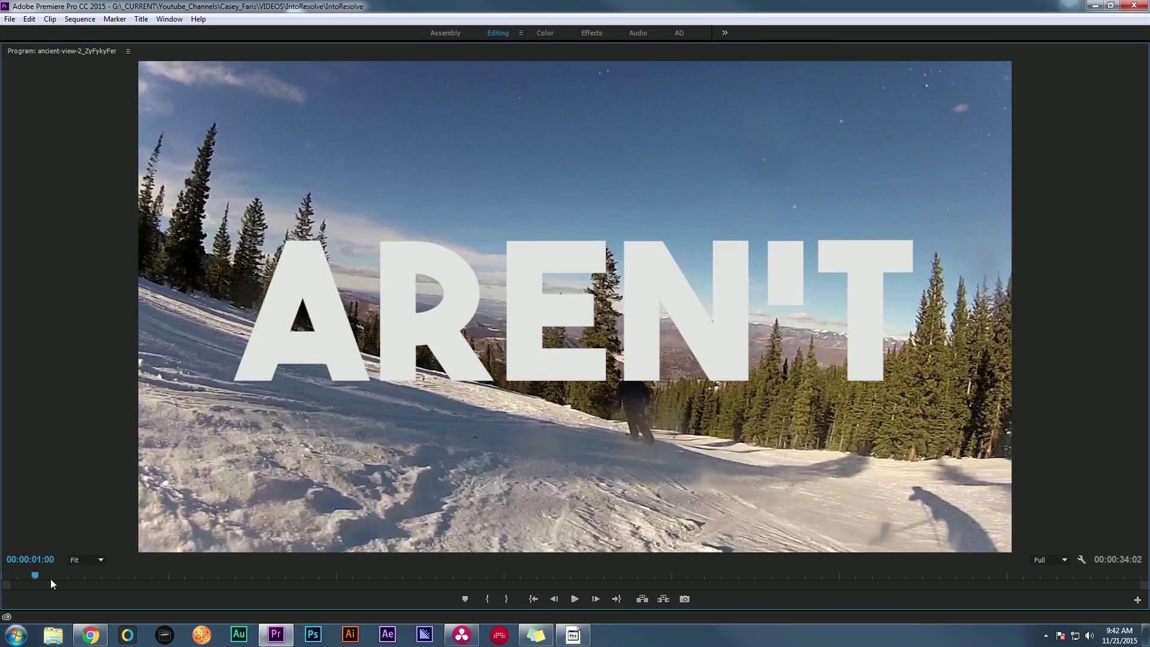
pyautogui.click(19, 578)
pyautogui.moveTo(19, 580); pyautogui.dragTo(379, 574)
pyautogui.press('Down')
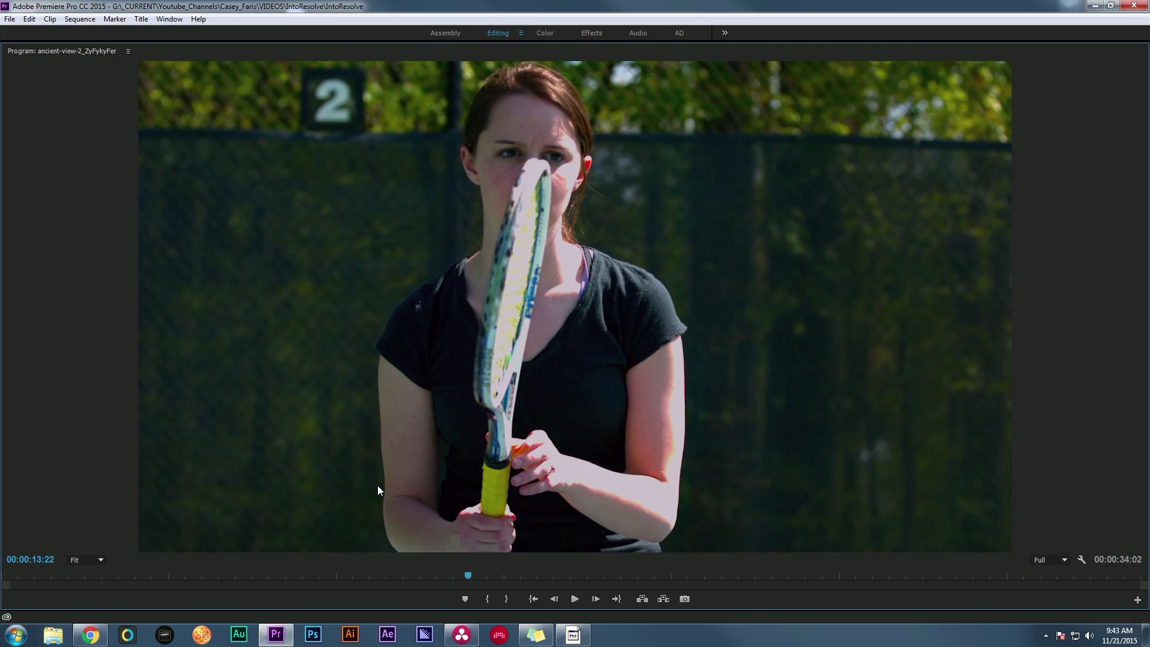
pyautogui.press('space')
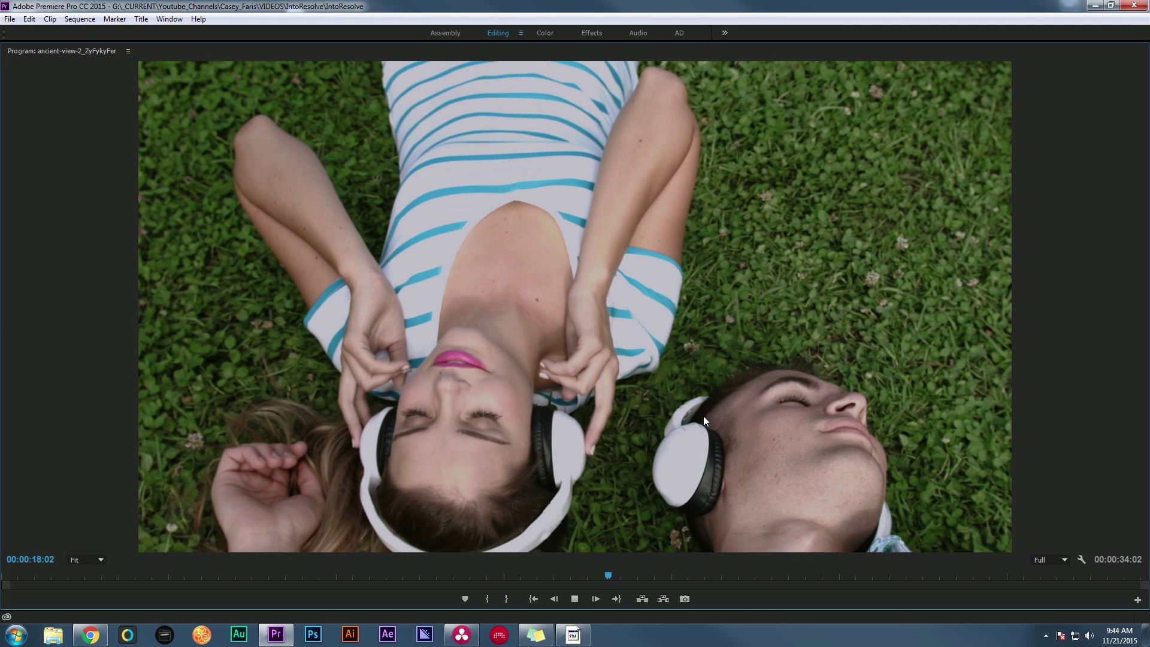
pyautogui.press('space')
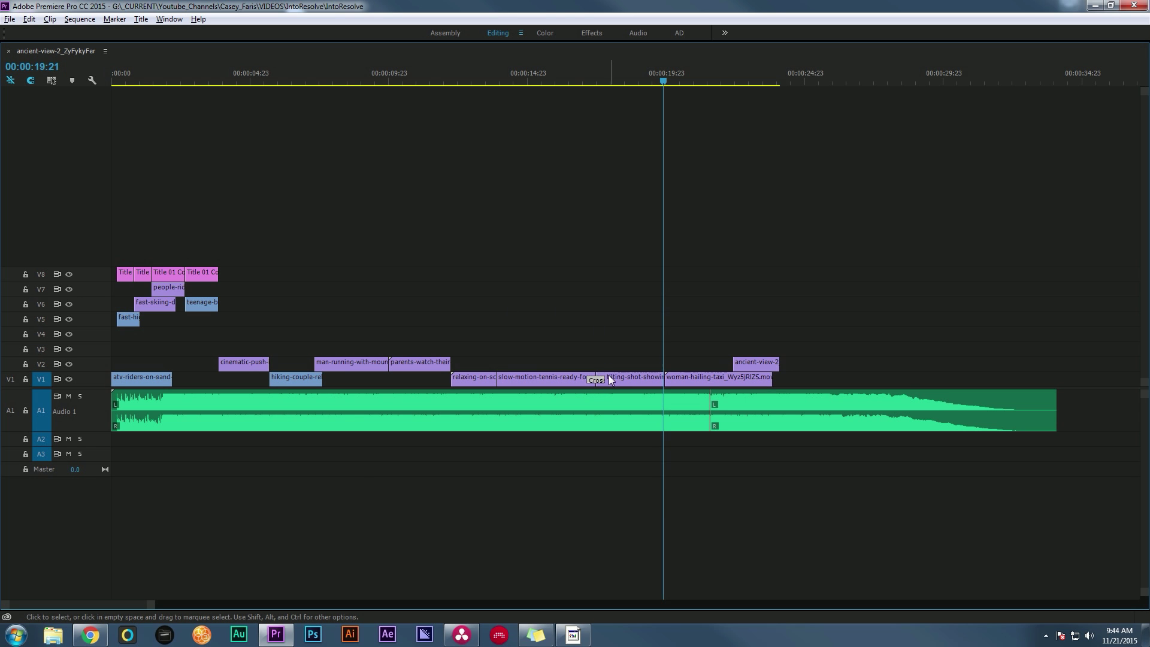
# - Restore the timeline to the editing layout and select the man-running clip to view its Scale 117.0
pyautogui.moveTo(250, 271); pyautogui.dragTo(114, 254)
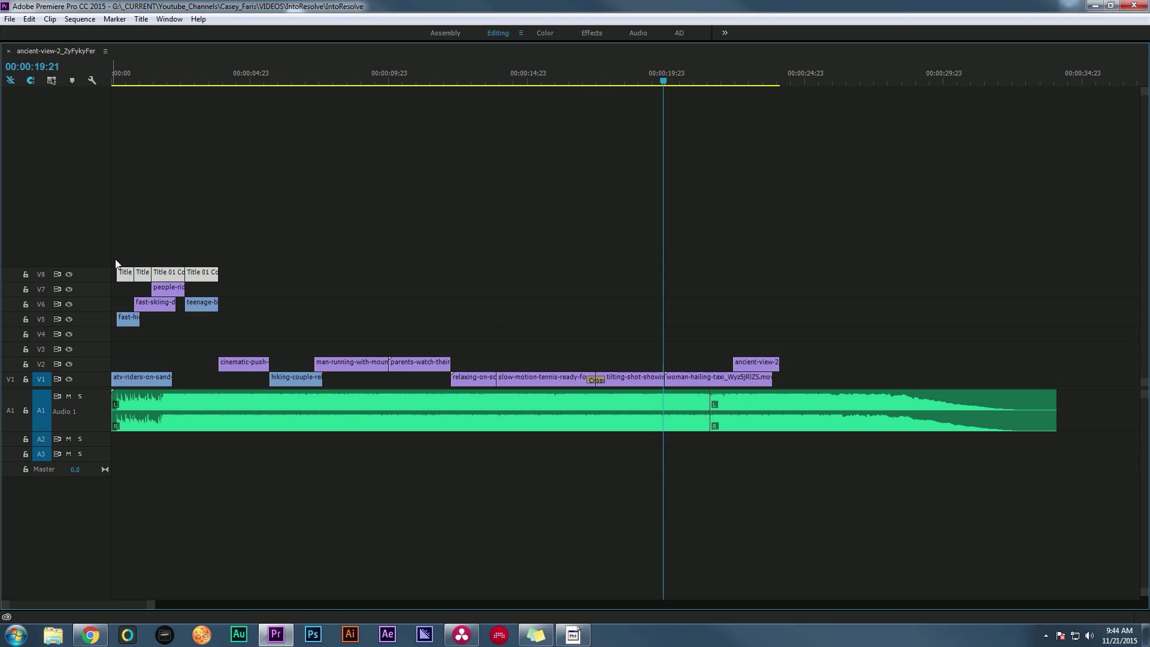
pyautogui.click(352, 230)
pyautogui.press('`')
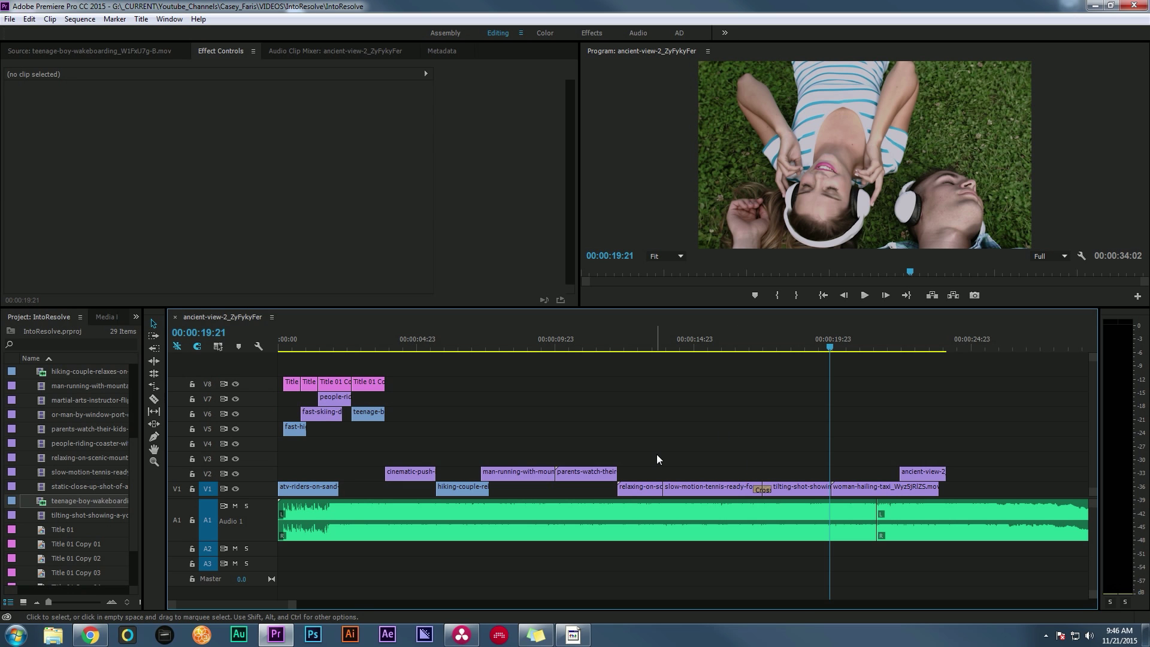
pyautogui.click(525, 471)
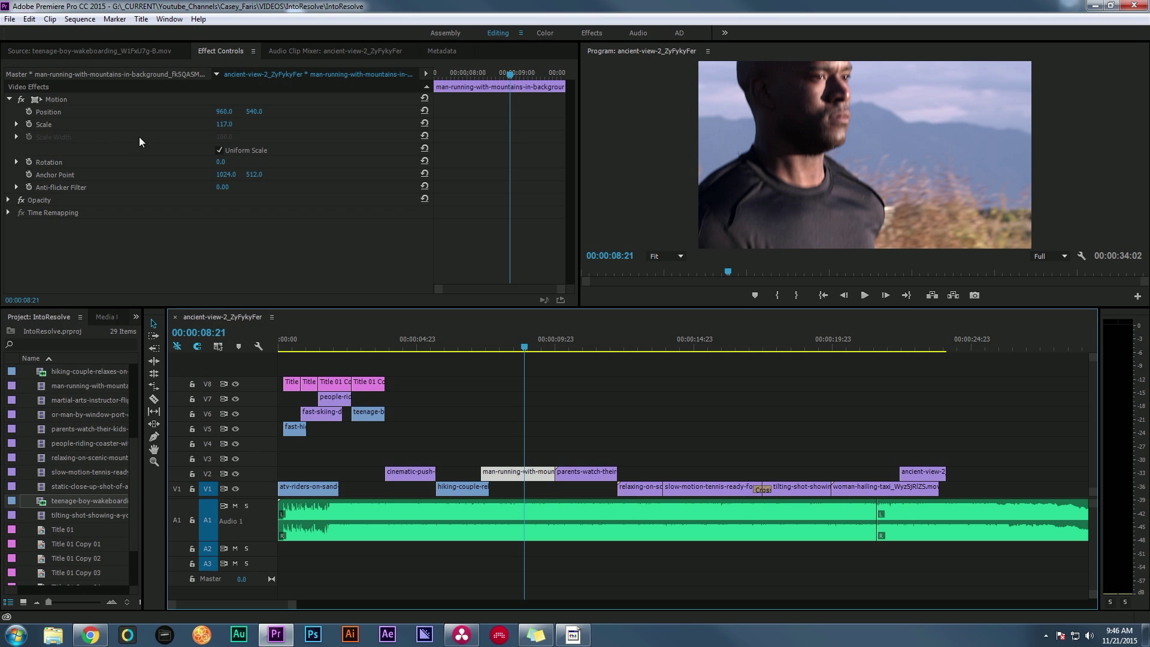
pyautogui.click(577, 341)
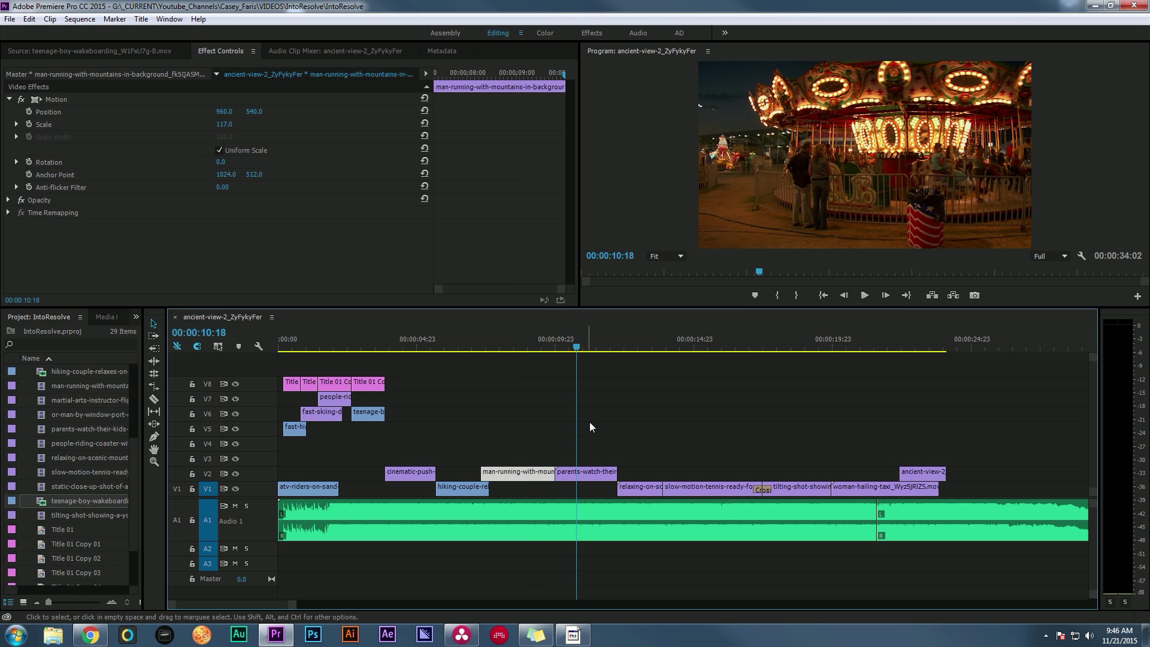
pyautogui.click(592, 473)
pyautogui.click(42, 100)
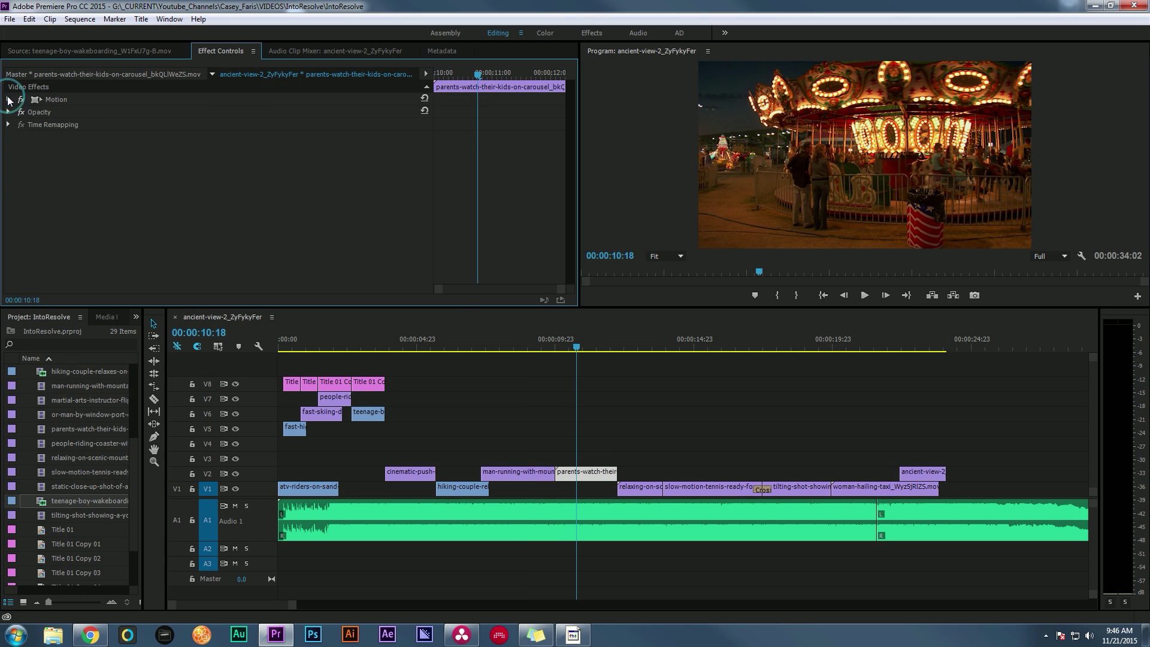
pyautogui.hotkey('ctrl', 'shift', 'a')
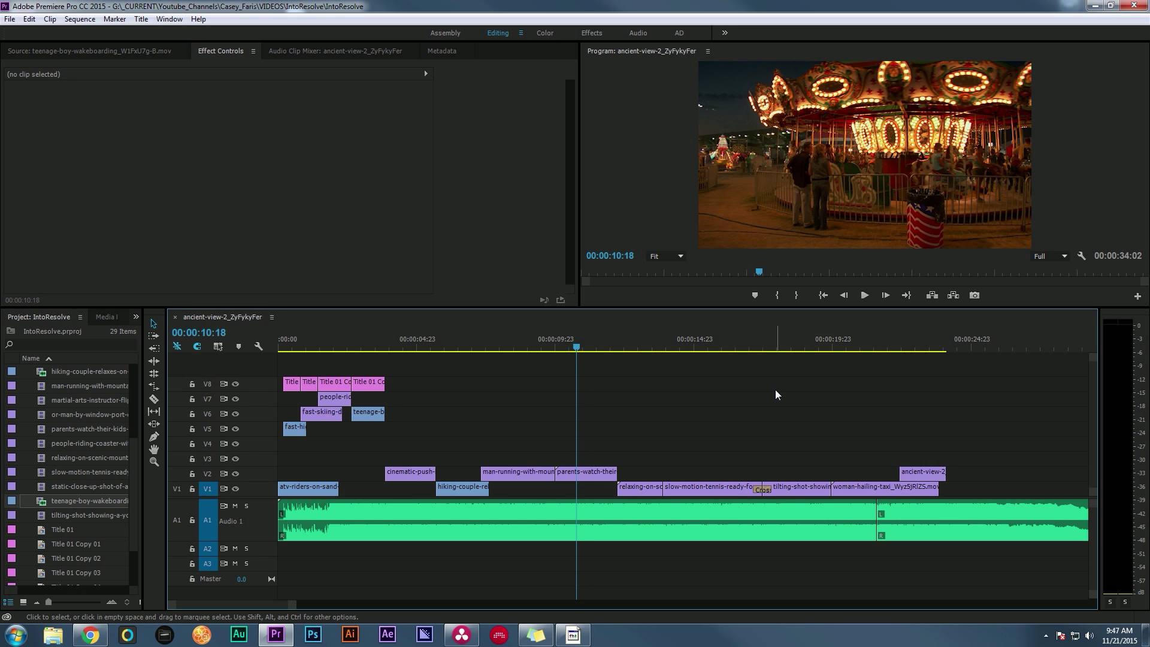
pyautogui.press('Right')
pyautogui.press('Right')
pyautogui.press('Right')
pyautogui.press('Right')
pyautogui.press('Right')
pyautogui.press('Right')
pyautogui.press('Right')
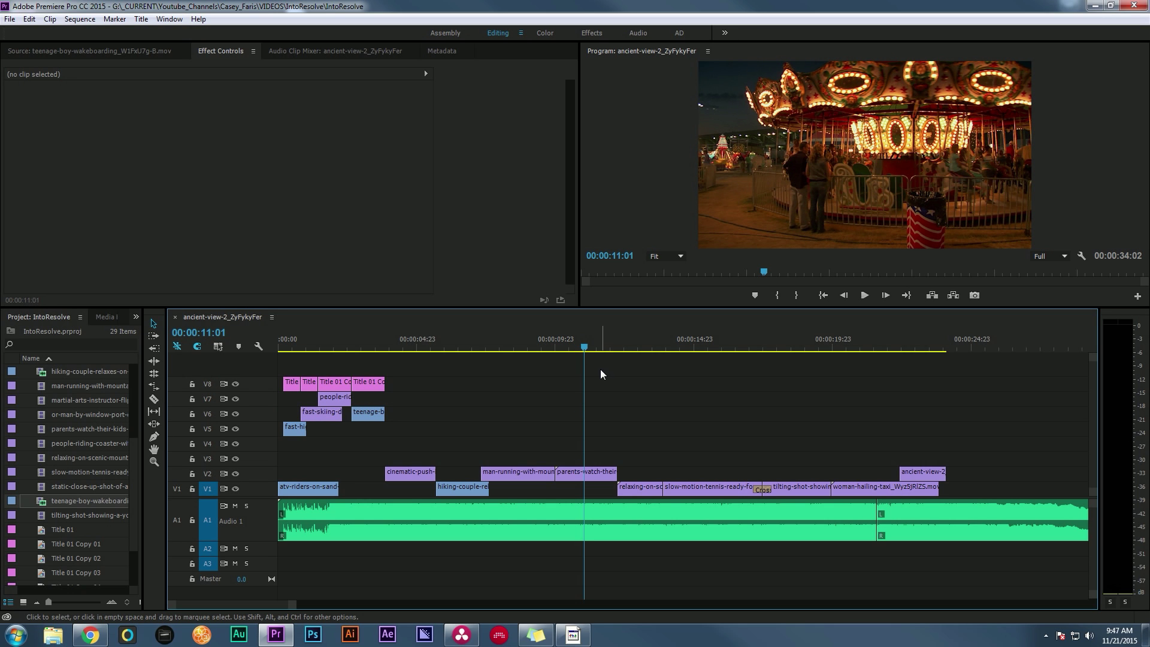
pyautogui.click(587, 472)
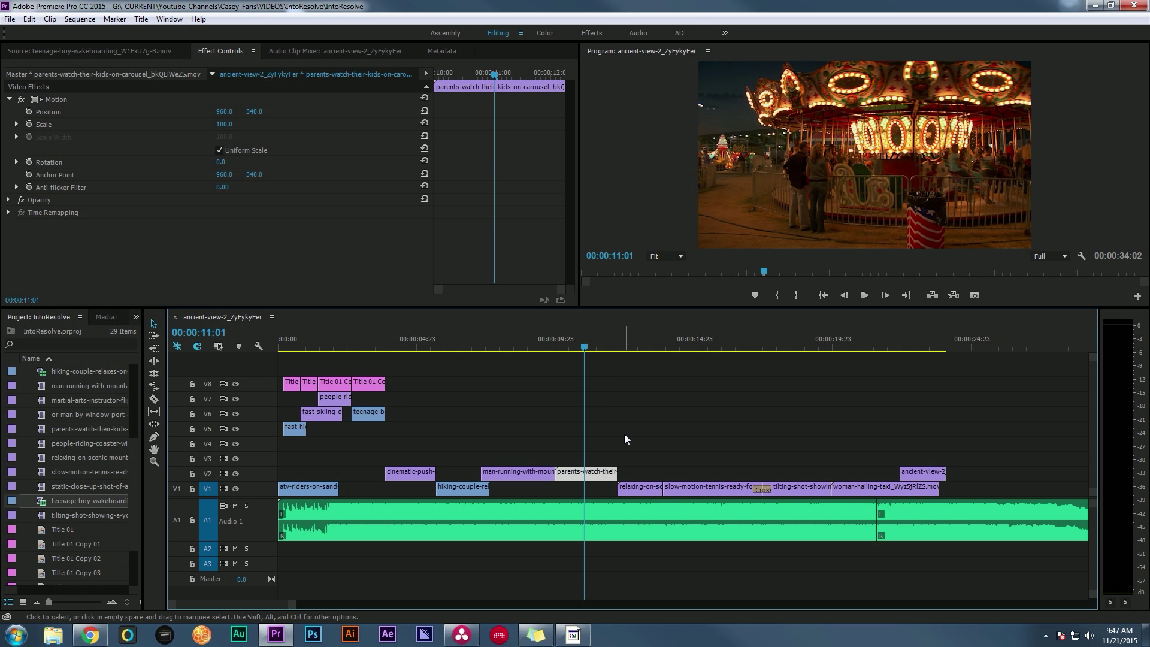
pyautogui.click(568, 441)
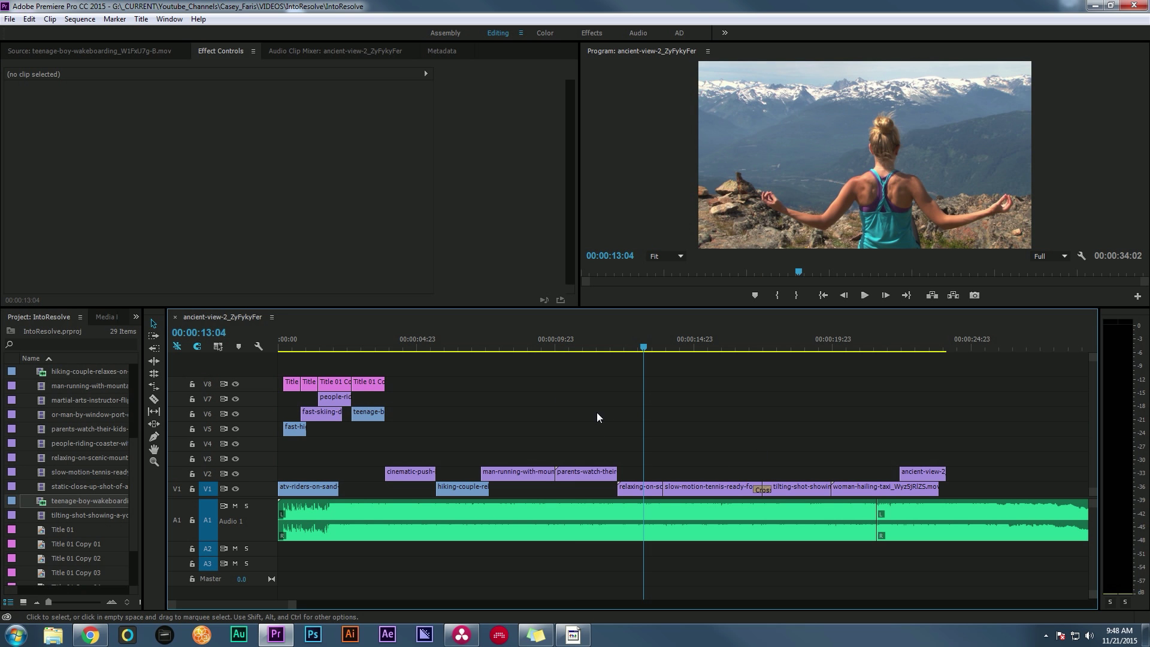
pyautogui.moveTo(393, 347); pyautogui.dragTo(340, 350)
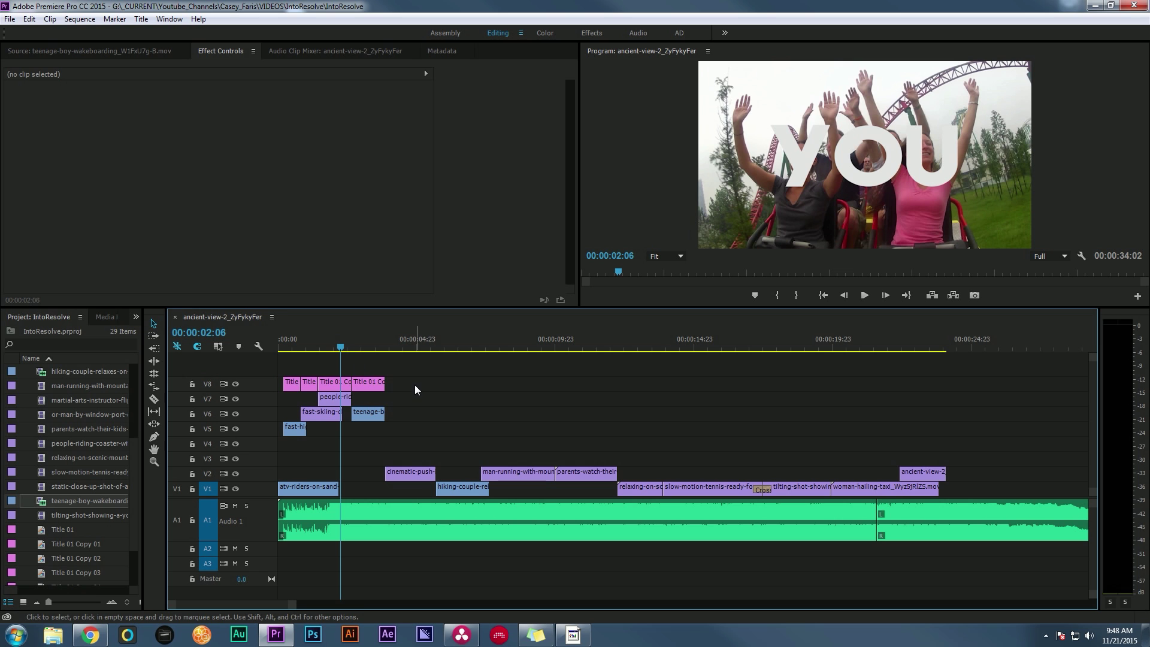
# - Disable the four V8 title clips, scrub to confirm, and select the people-riding clip on V7
pyautogui.moveTo(406, 381); pyautogui.dragTo(269, 370)
pyautogui.rightClick(331, 384)
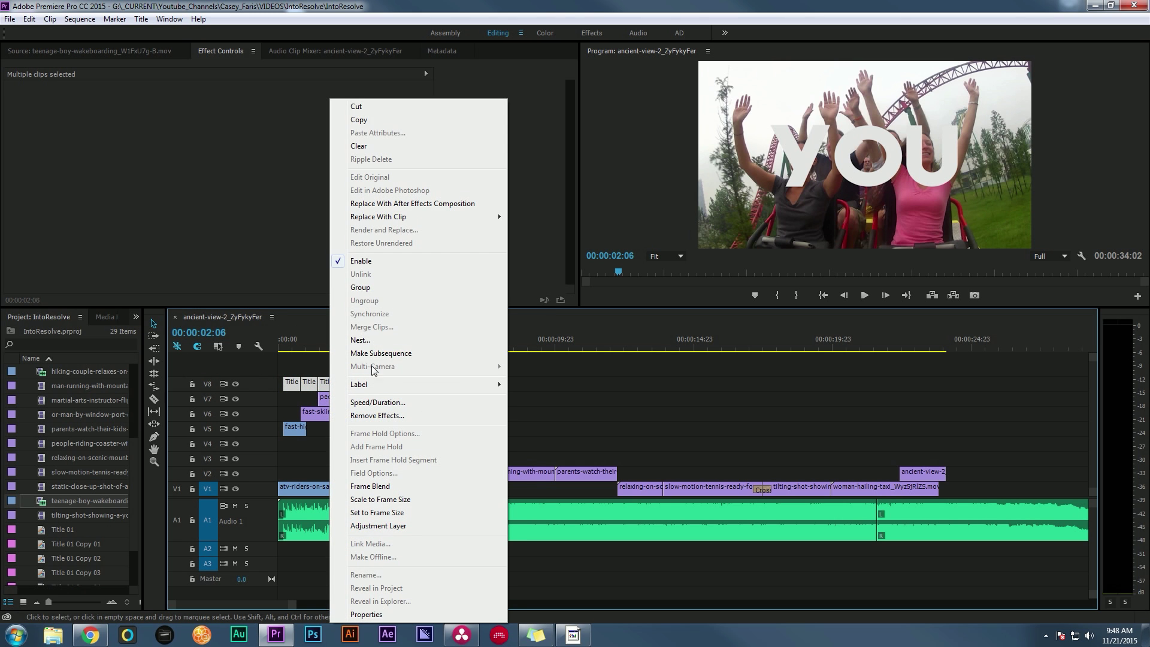
pyautogui.click(375, 263)
pyautogui.click(452, 376)
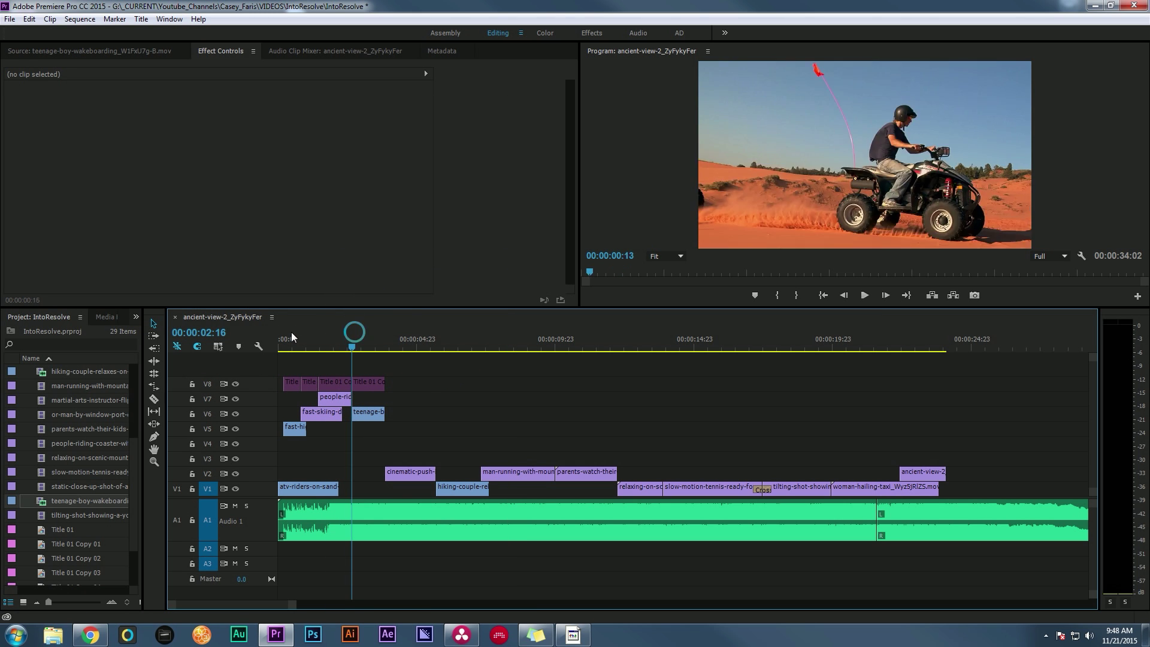
pyautogui.click(331, 338)
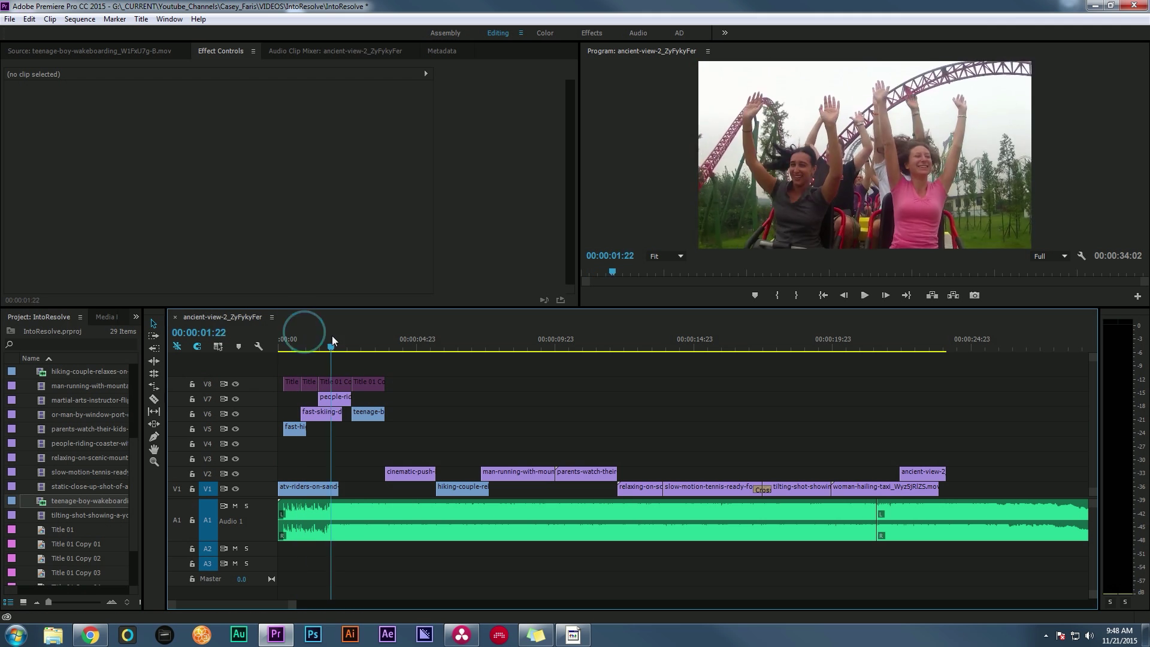
pyautogui.moveTo(333, 341); pyautogui.dragTo(507, 383)
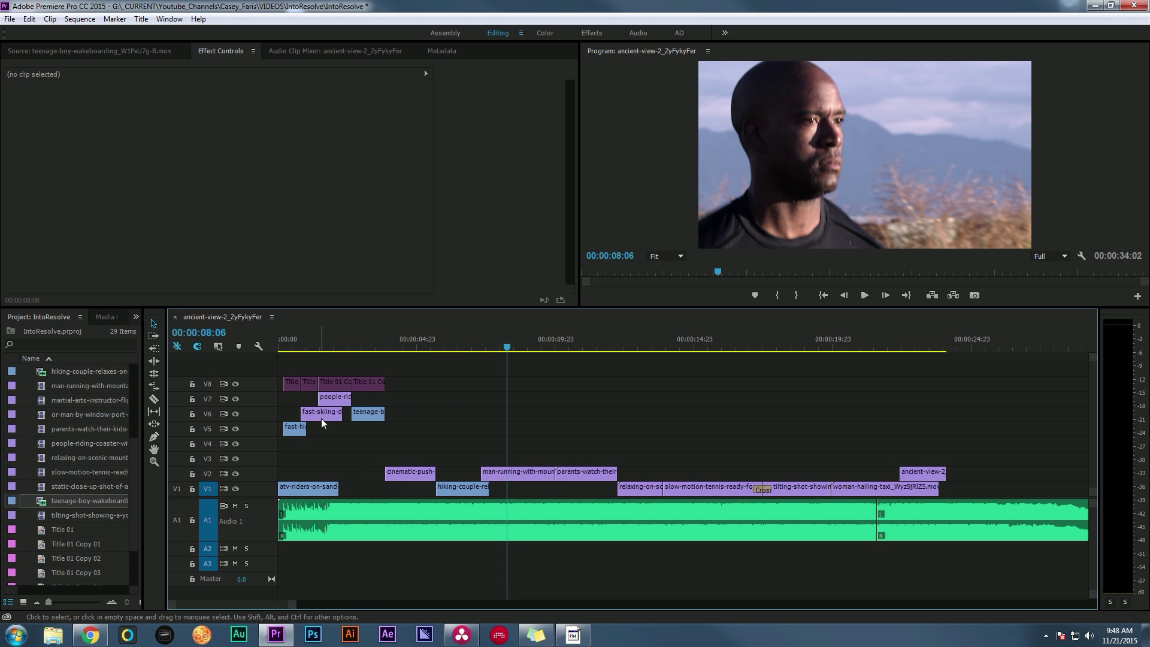
pyautogui.click(356, 398)
# - Move the people-riding clip and the stacked V6 and V5 clips down track by track onto V1
pyautogui.moveTo(355, 397); pyautogui.dragTo(340, 413)
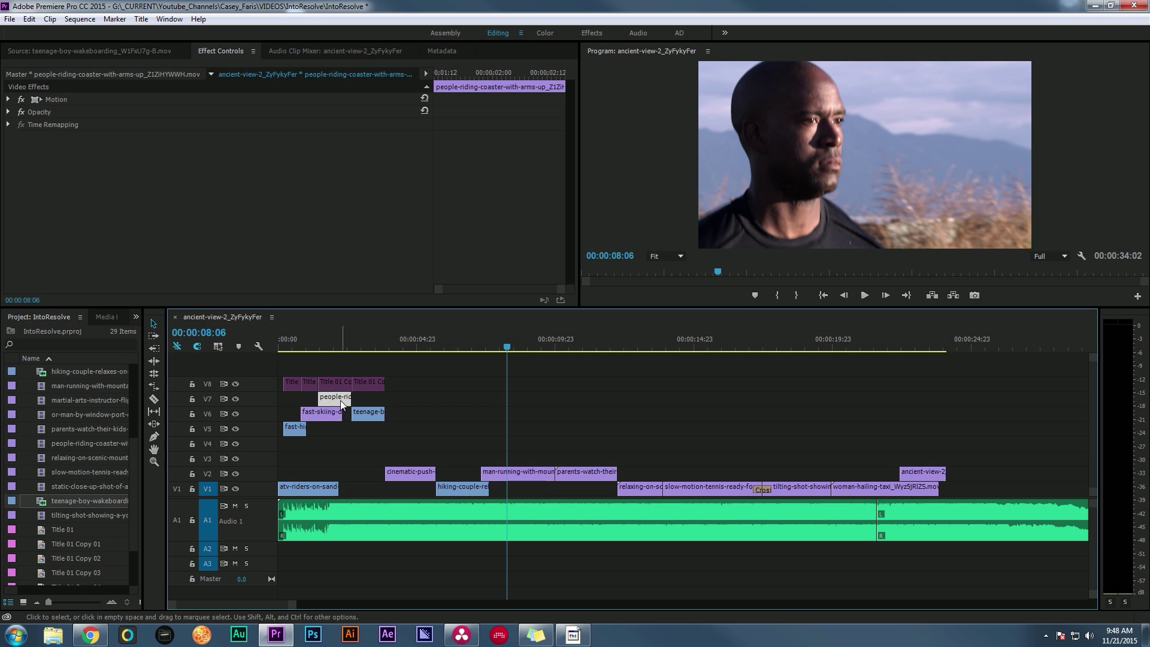
pyautogui.moveTo(417, 405); pyautogui.dragTo(291, 420)
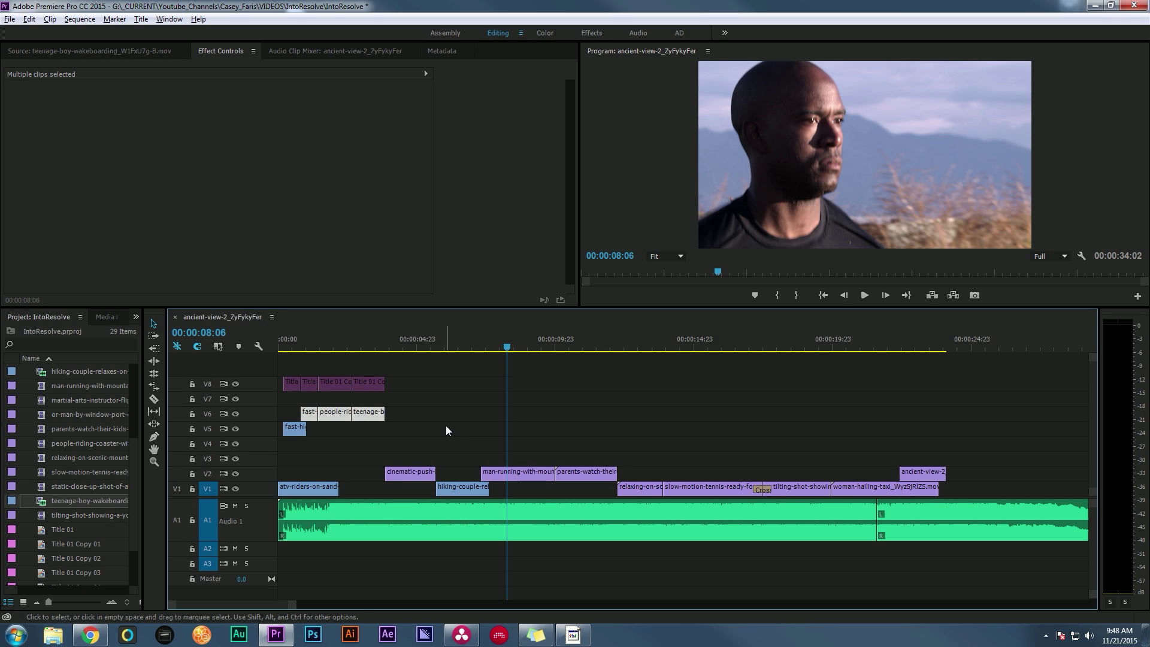
pyautogui.hotkey('alt', 'Down')
pyautogui.moveTo(428, 433); pyautogui.dragTo(282, 414)
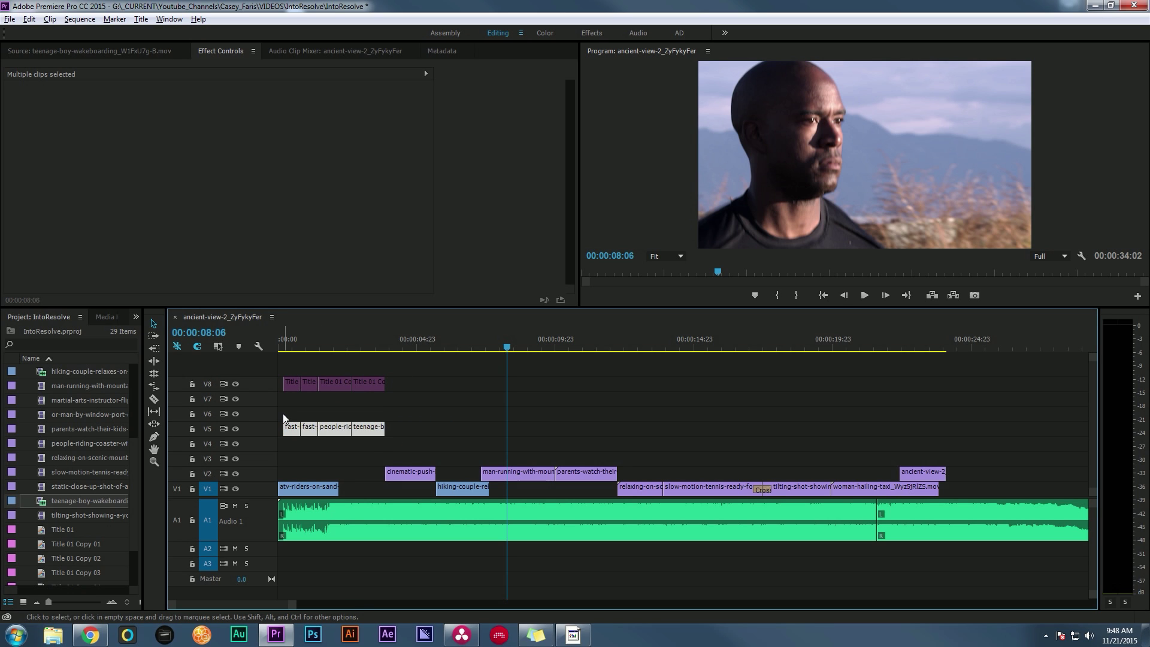
pyautogui.hotkey('alt', 'Down')
pyautogui.hotkey('alt', 'Down')
pyautogui.hotkey('alt', 'Down')
pyautogui.hotkey('alt', 'Down')
pyautogui.click(577, 474)
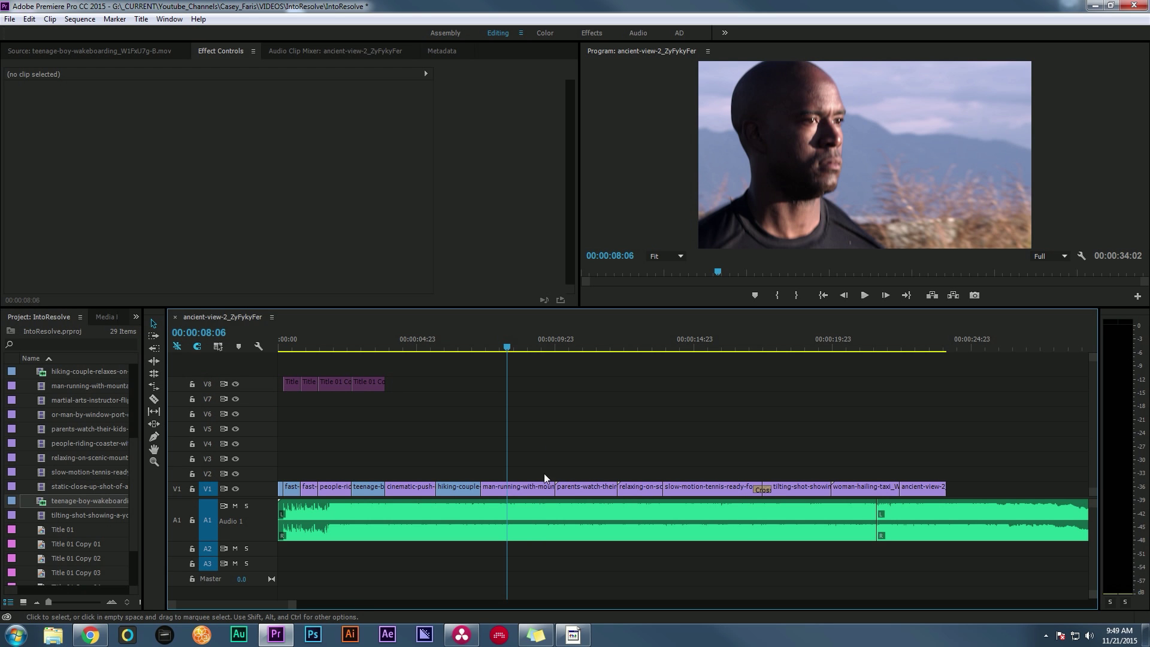
# - Lift the hiking-couple clip onto V3 and set its opacity to 50% to test a blend
pyautogui.moveTo(473, 489); pyautogui.dragTo(518, 458)
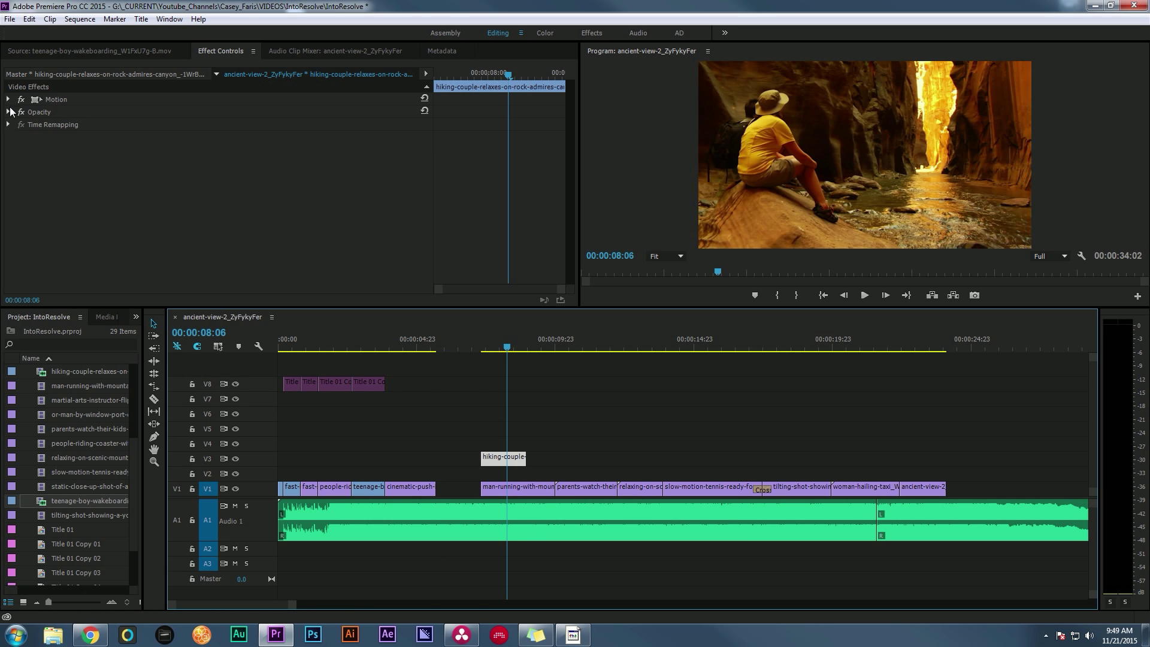
pyautogui.click(227, 136)
pyautogui.write('50')
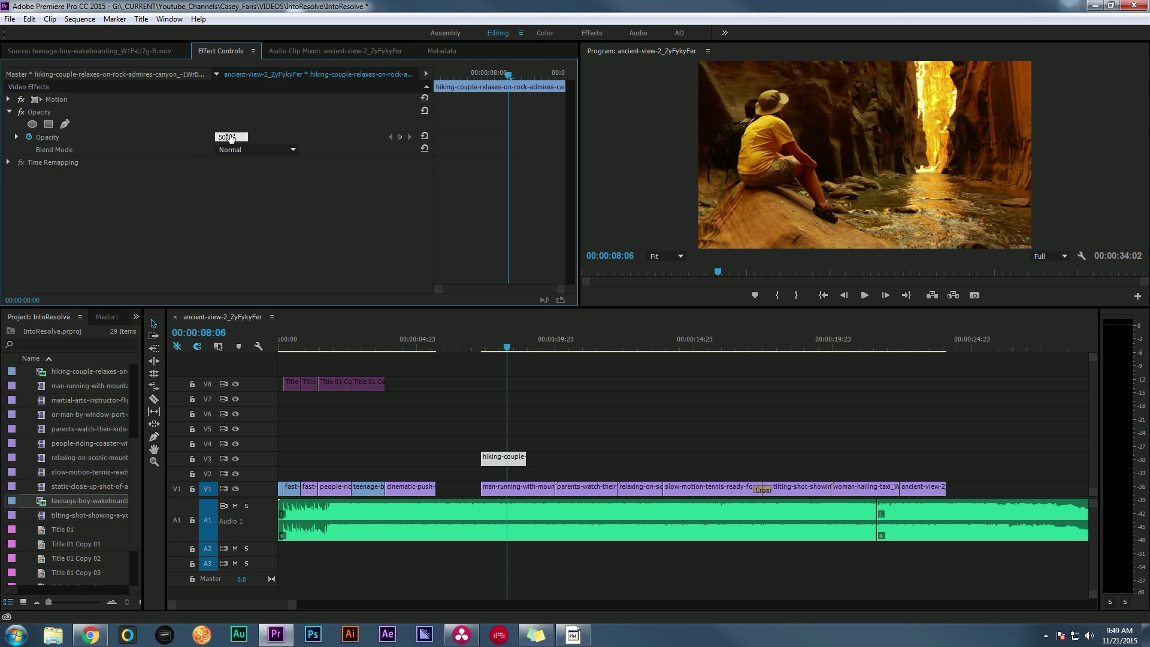
pyautogui.press('Return')
pyautogui.moveTo(496, 347)
pyautogui.mouseDown()
pyautogui.moveTo(509, 347)
pyautogui.moveTo(496, 347)
pyautogui.mouseUp()
# - Drop the hiking-couple clip onto V1 after the cinematic push shot and scrub to review the cut
pyautogui.hotkey('alt', 'Down')
pyautogui.hotkey('alt', 'Down')
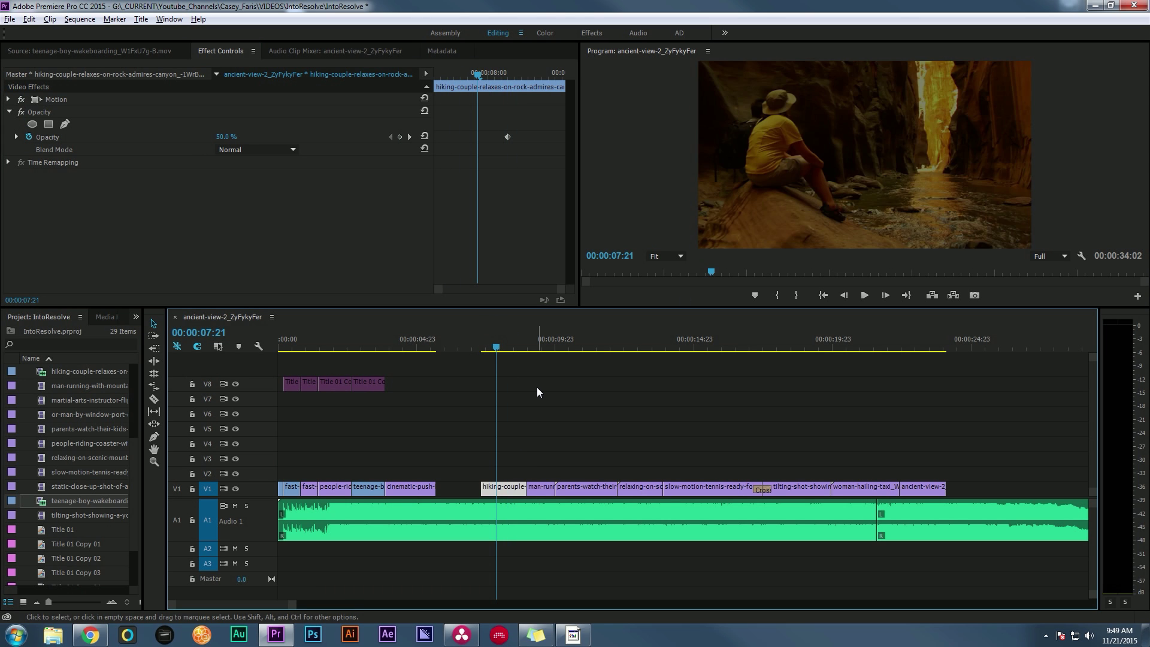
pyautogui.hotkey('alt', 'Up')
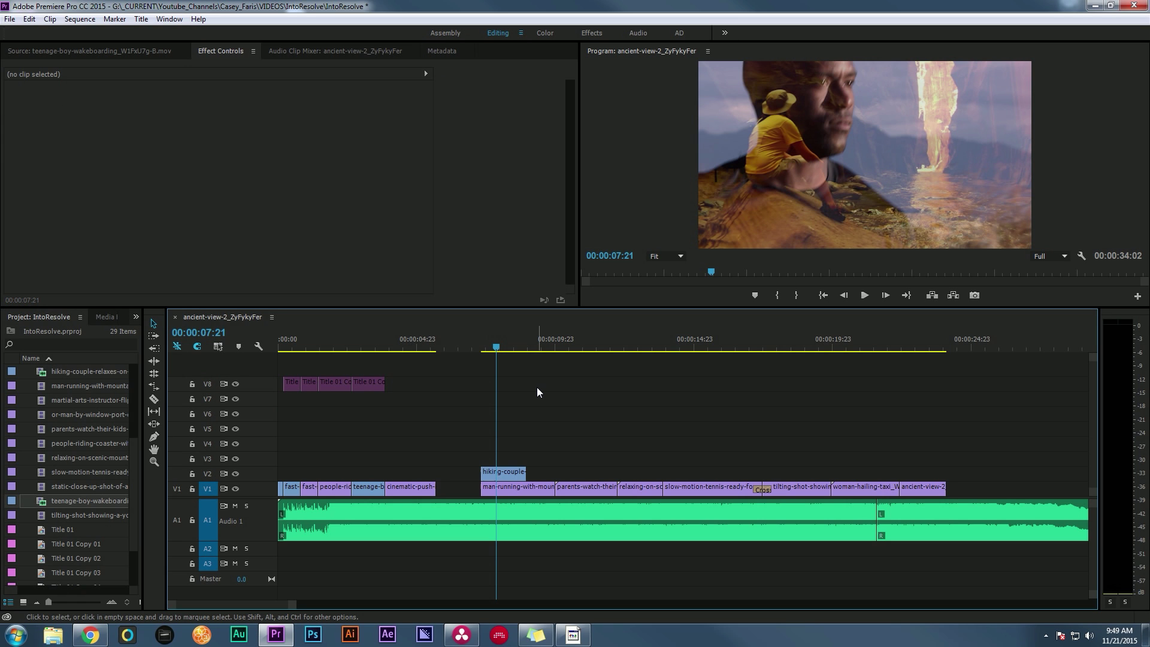
pyautogui.hotkey('shift', 'e')
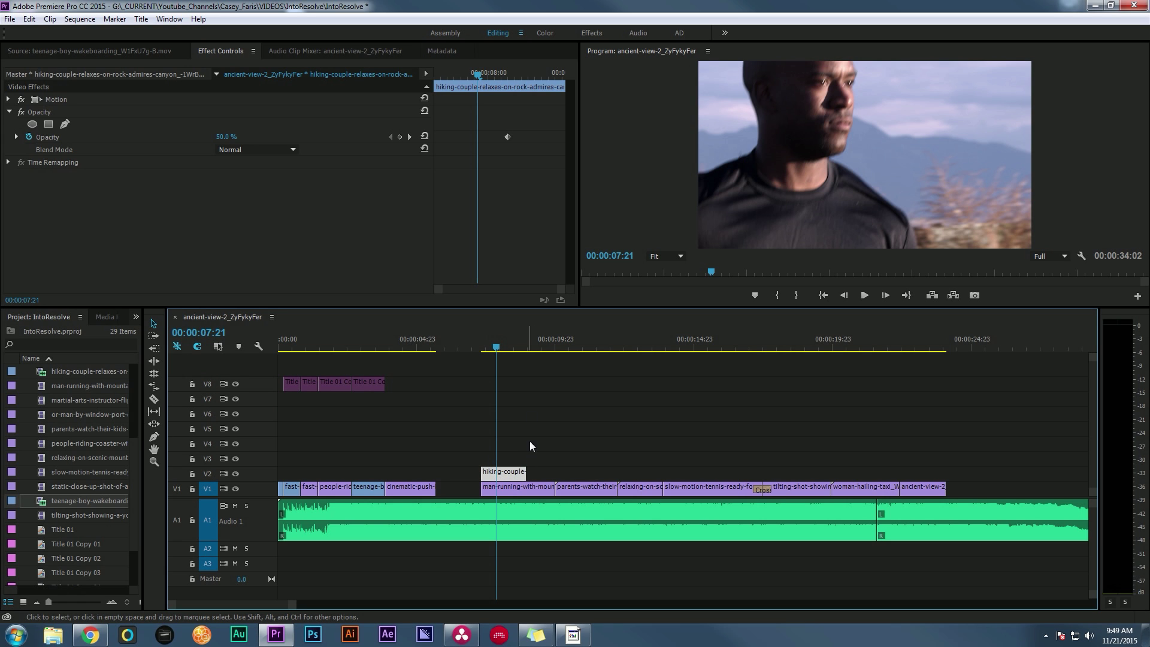
pyautogui.click(529, 441)
pyautogui.click(514, 470)
pyautogui.hotkey('alt', 'Down')
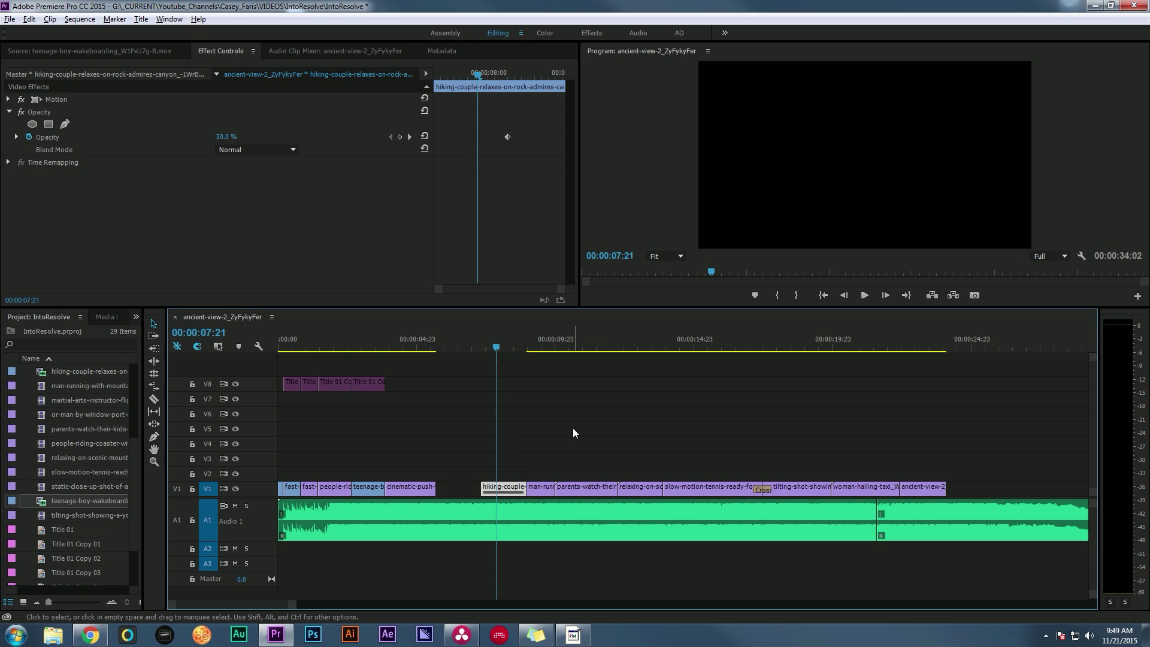
pyautogui.click(565, 427)
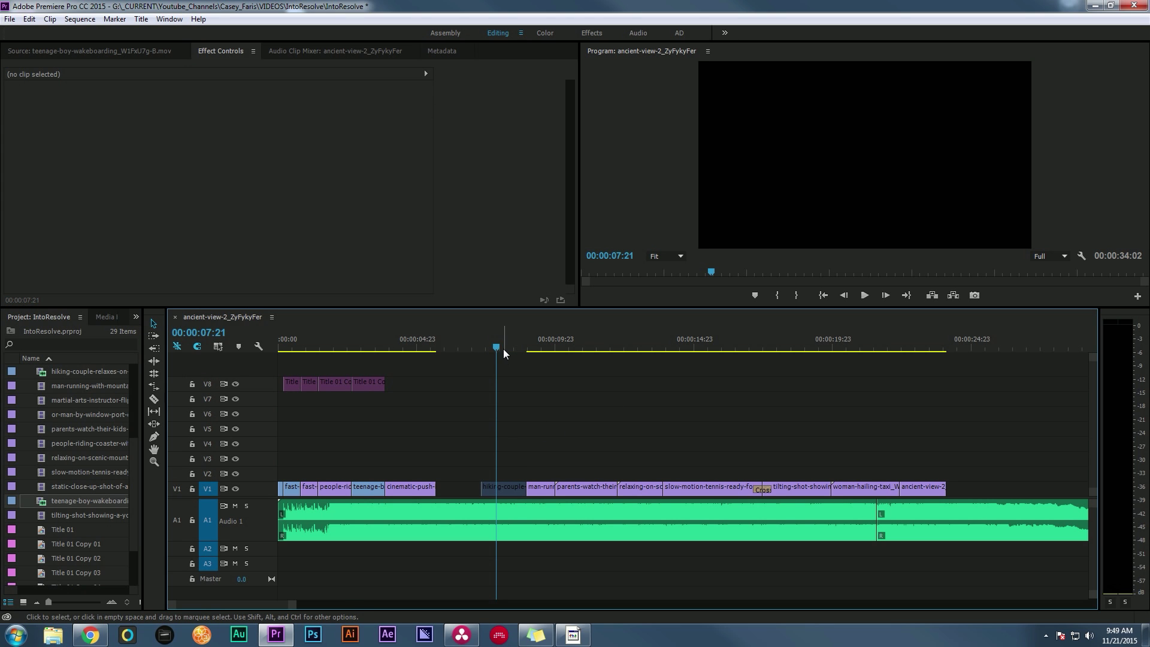
pyautogui.hotkey('ctrl', 'z')
pyautogui.hotkey('ctrl', 'z')
pyautogui.hotkey('ctrl', 'z')
pyautogui.hotkey('ctrl', 'z')
pyautogui.hotkey('ctrl', 'z')
pyautogui.hotkey('ctrl', 'z')
pyautogui.hotkey('ctrl', 'z')
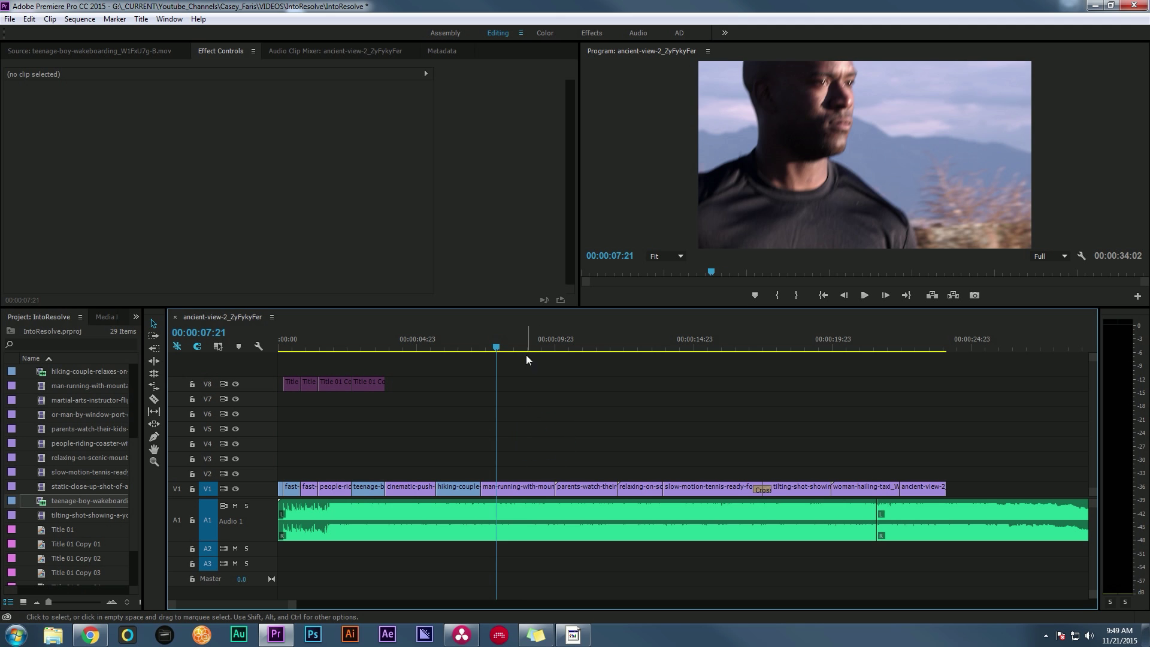
pyautogui.moveTo(526, 355); pyautogui.dragTo(328, 400)
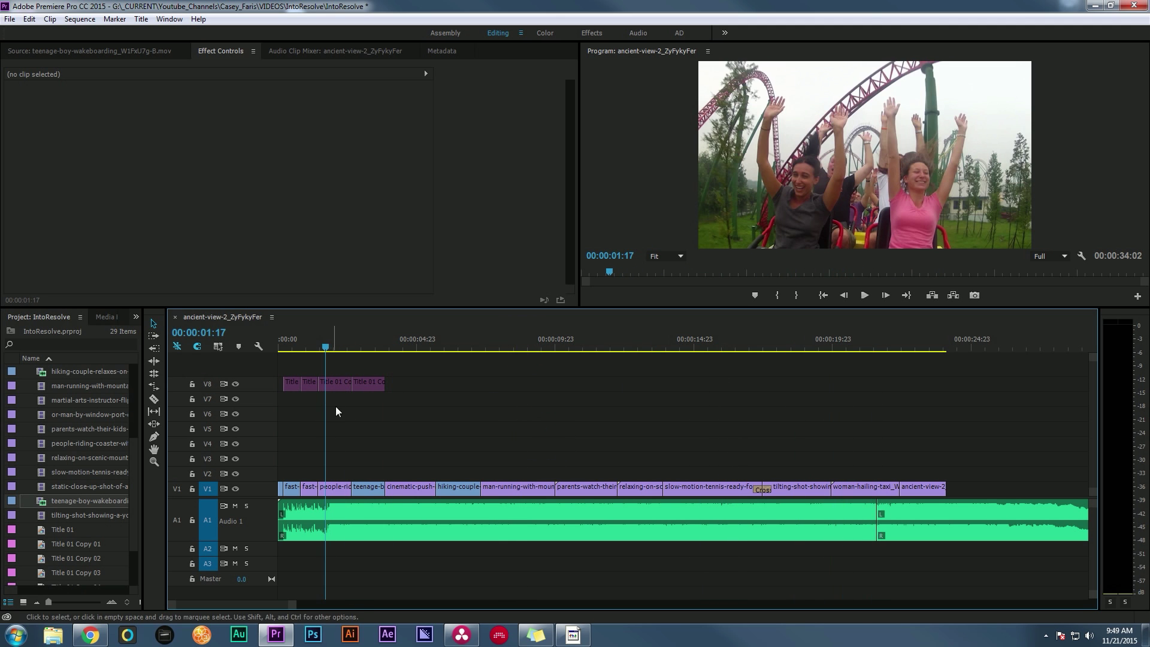
pyautogui.moveTo(279, 347); pyautogui.dragTo(265, 388)
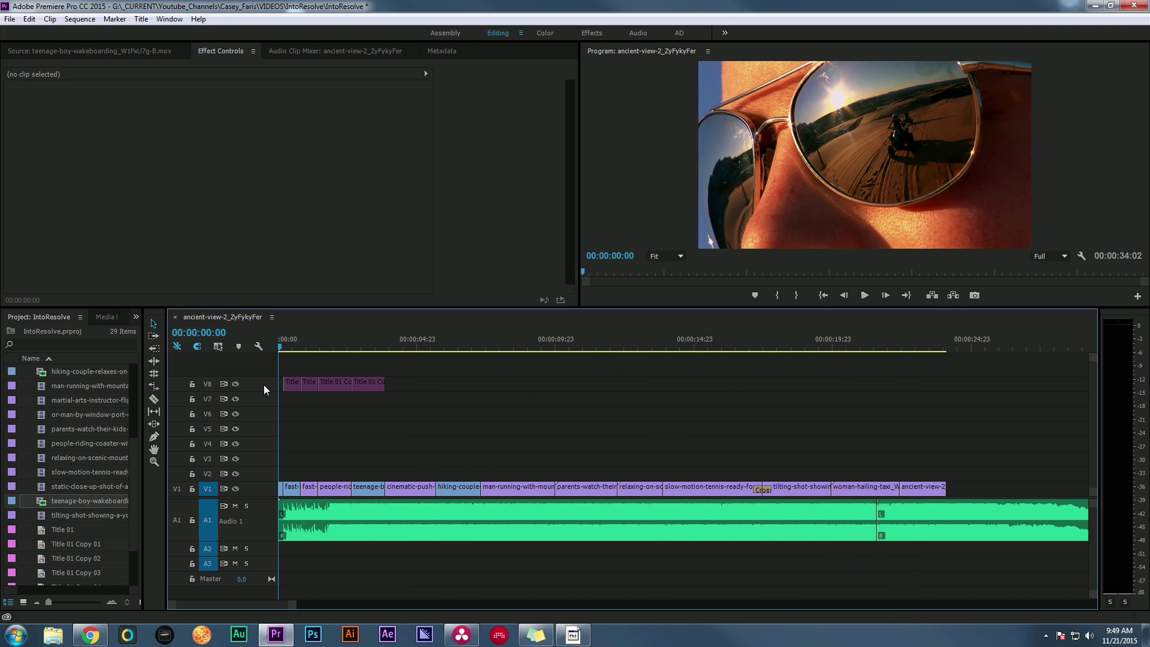
pyautogui.moveTo(417, 420); pyautogui.dragTo(280, 367)
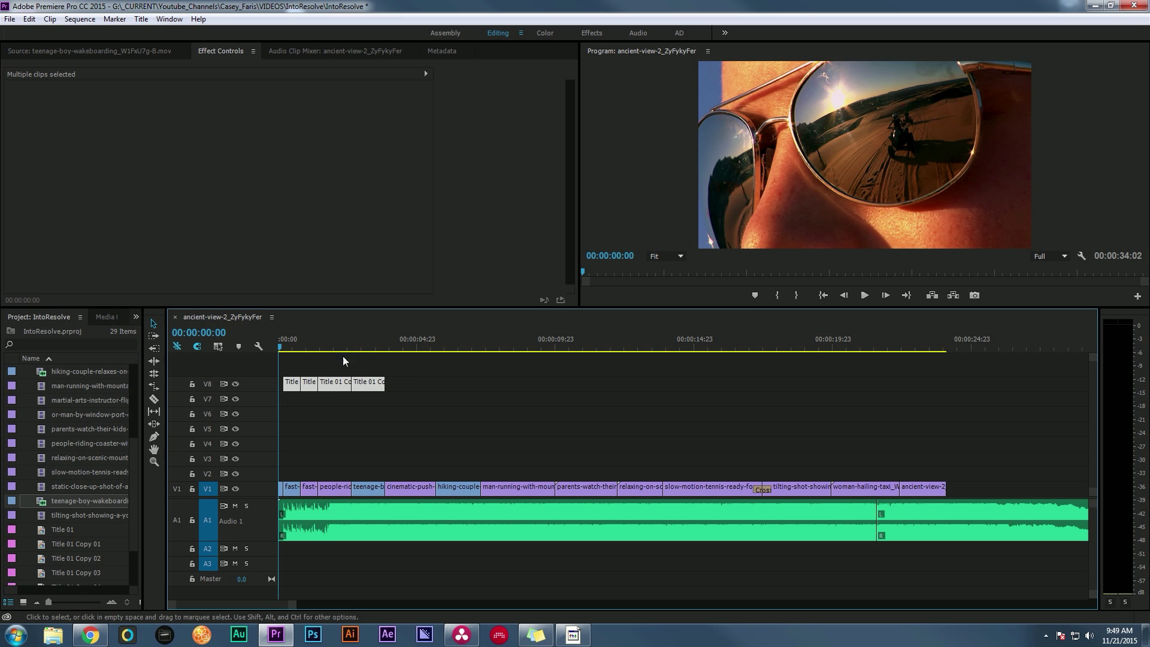
pyautogui.click(309, 343)
pyautogui.click(371, 404)
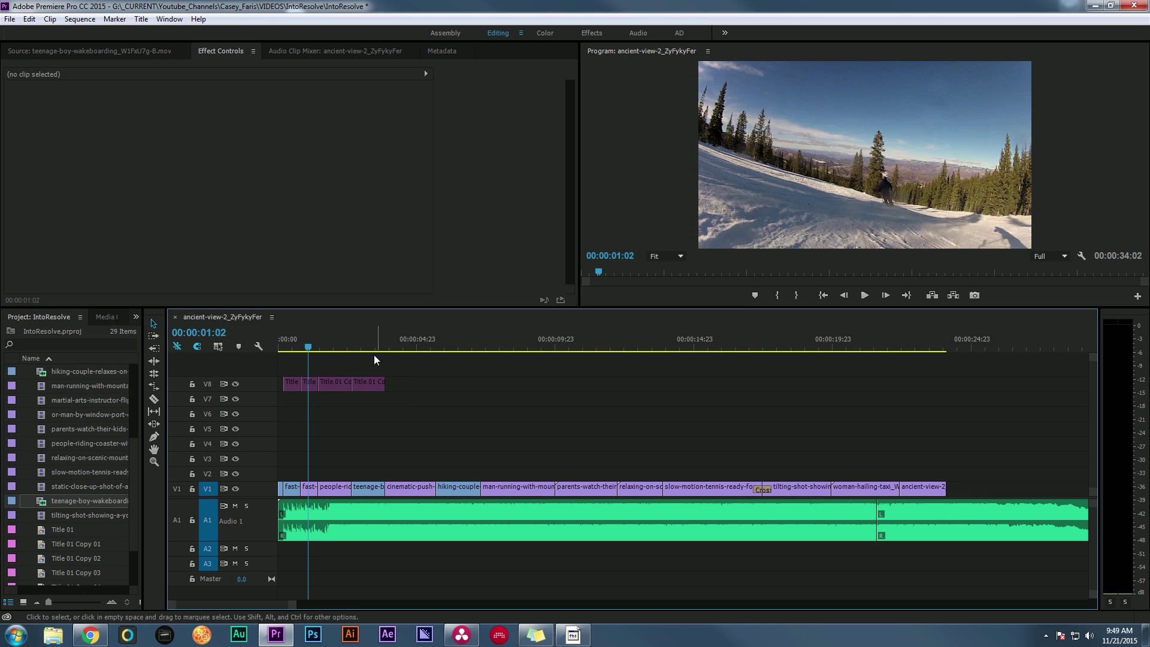
pyautogui.press('Home')
pyautogui.press('-')
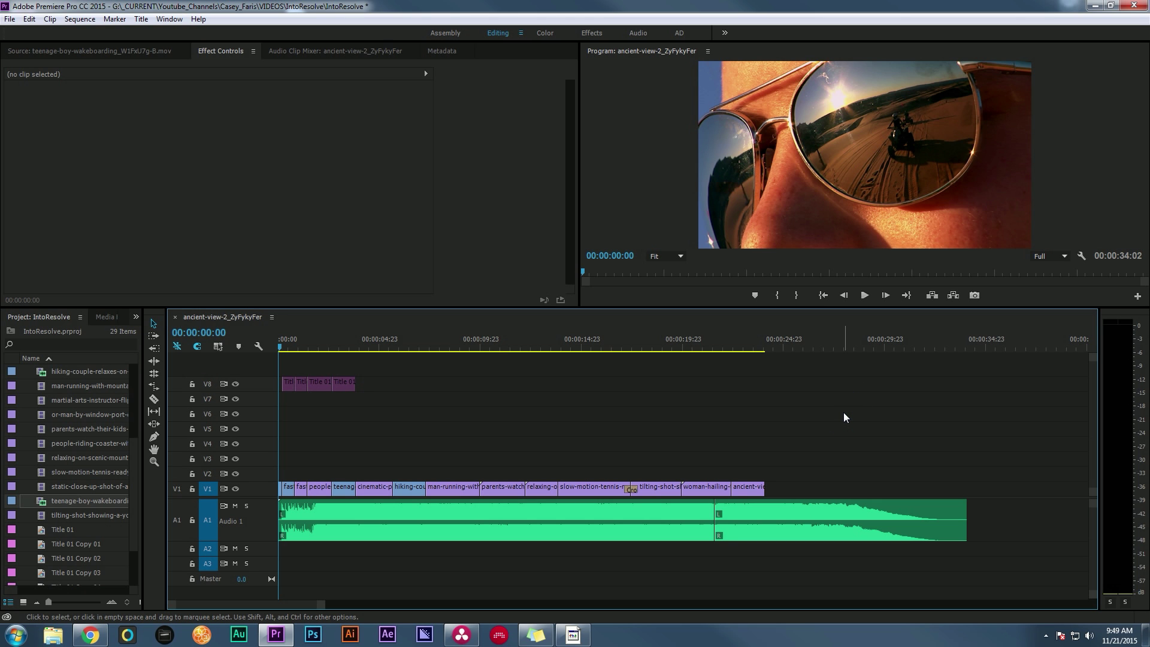
pyautogui.hotkey('ctrl', 'm')
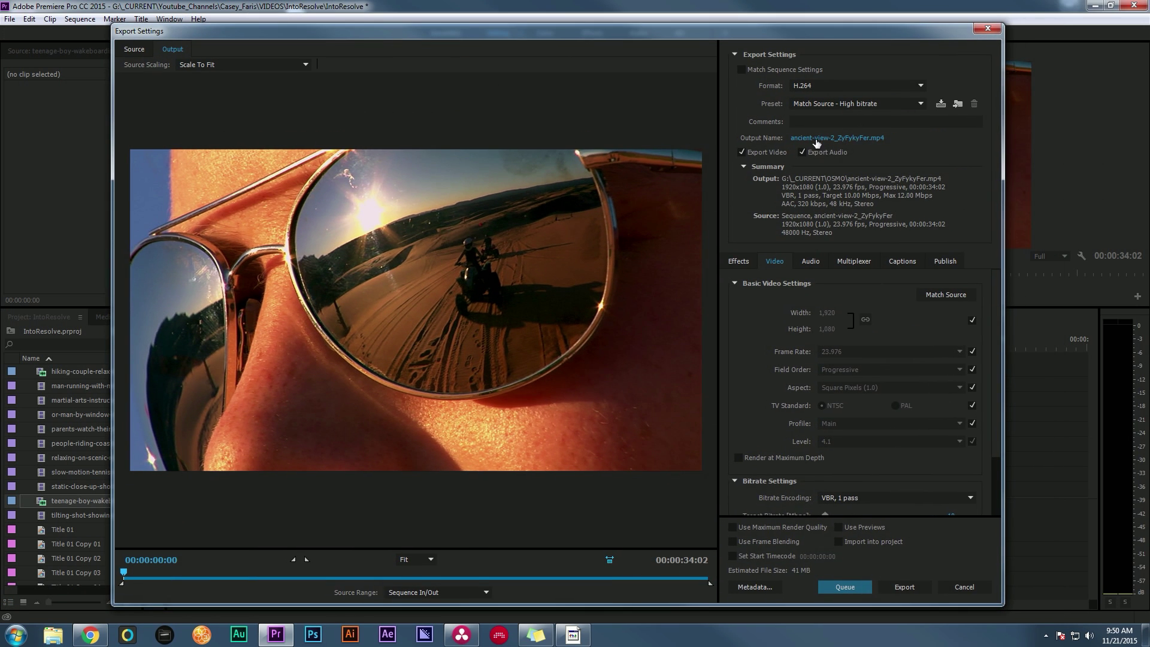
# - Set the export format to QuickTime with the GoPro CineForm YUV 10-bit preset
pyautogui.click(806, 87)
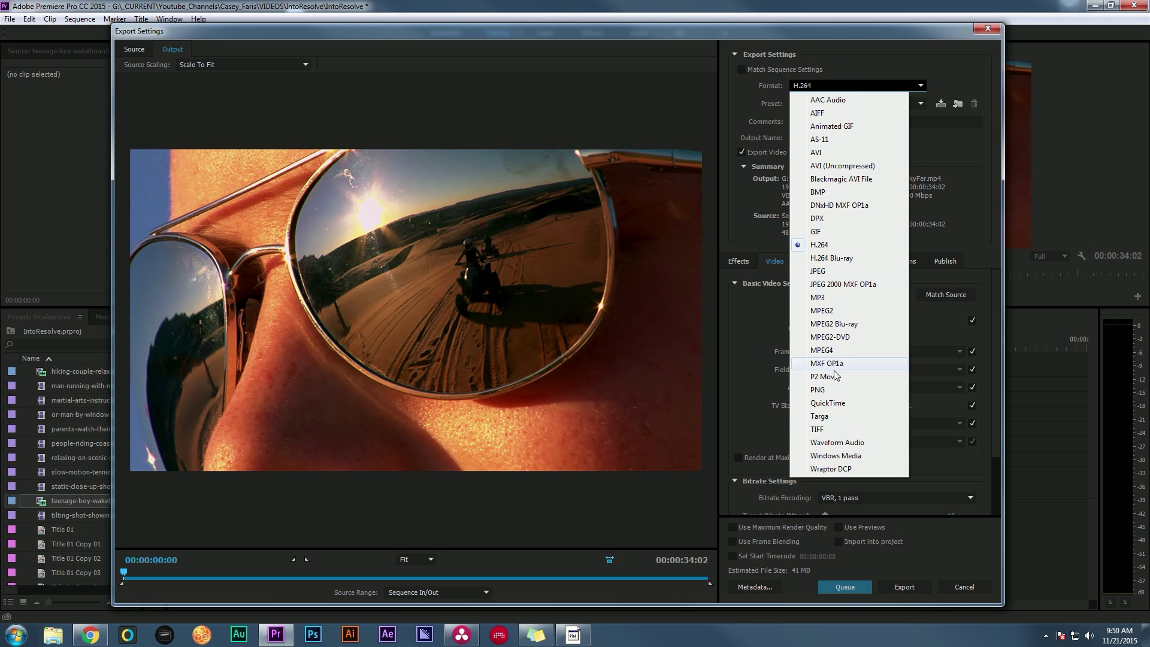
pyautogui.click(844, 405)
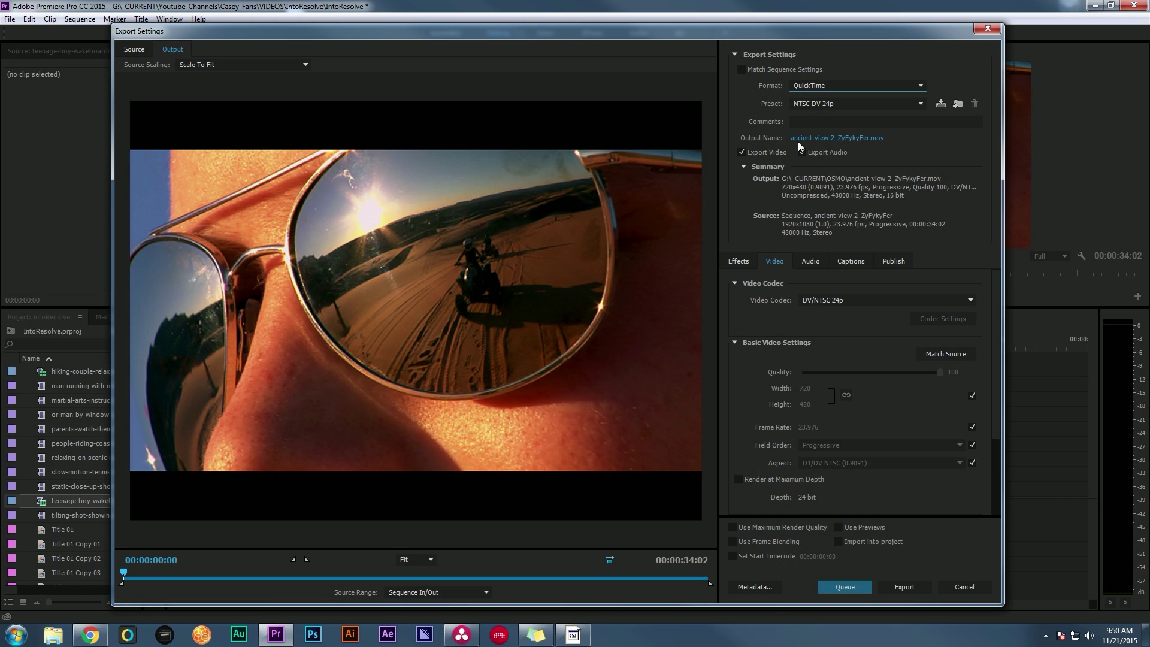
pyautogui.click(839, 103)
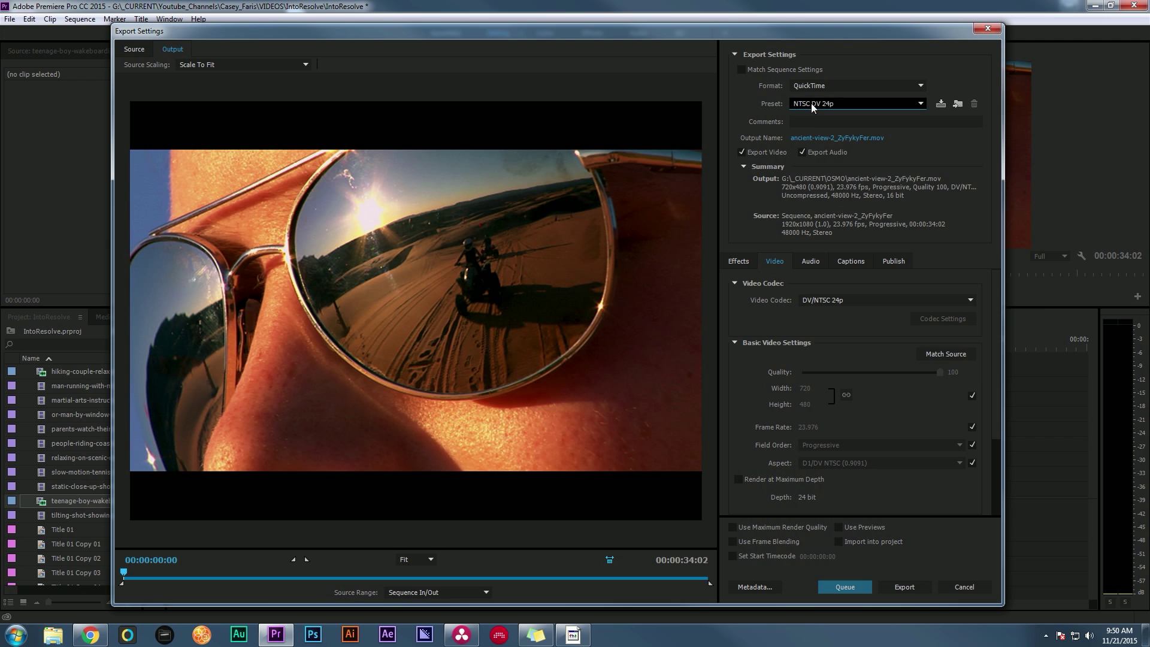
pyautogui.click(805, 107)
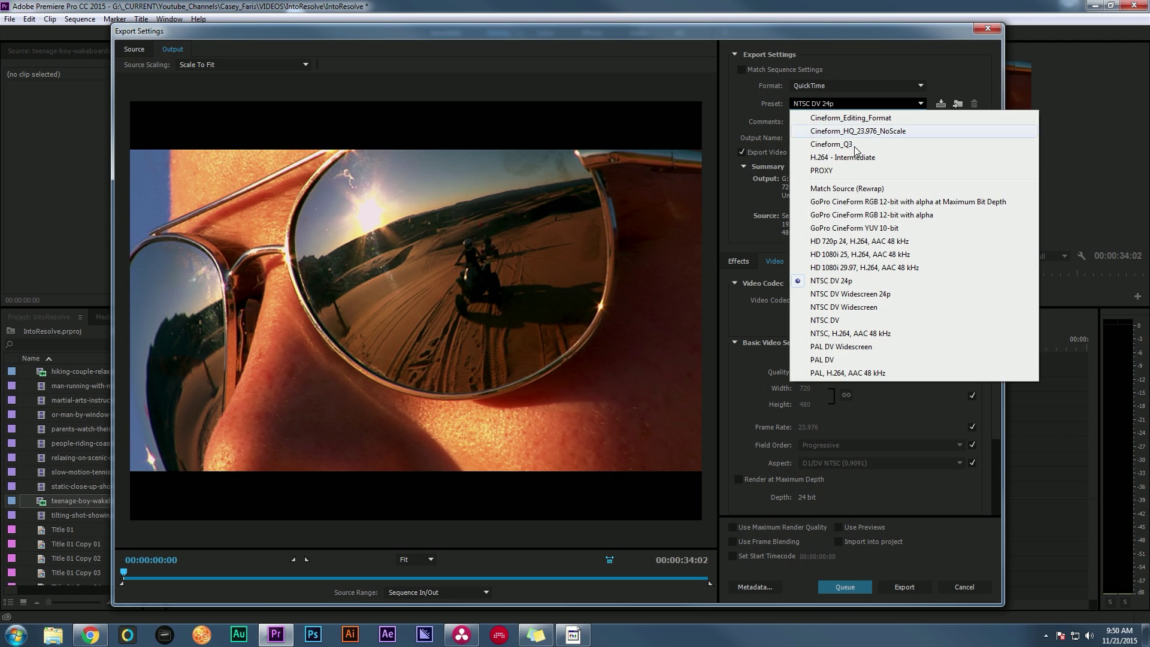
pyautogui.click(872, 228)
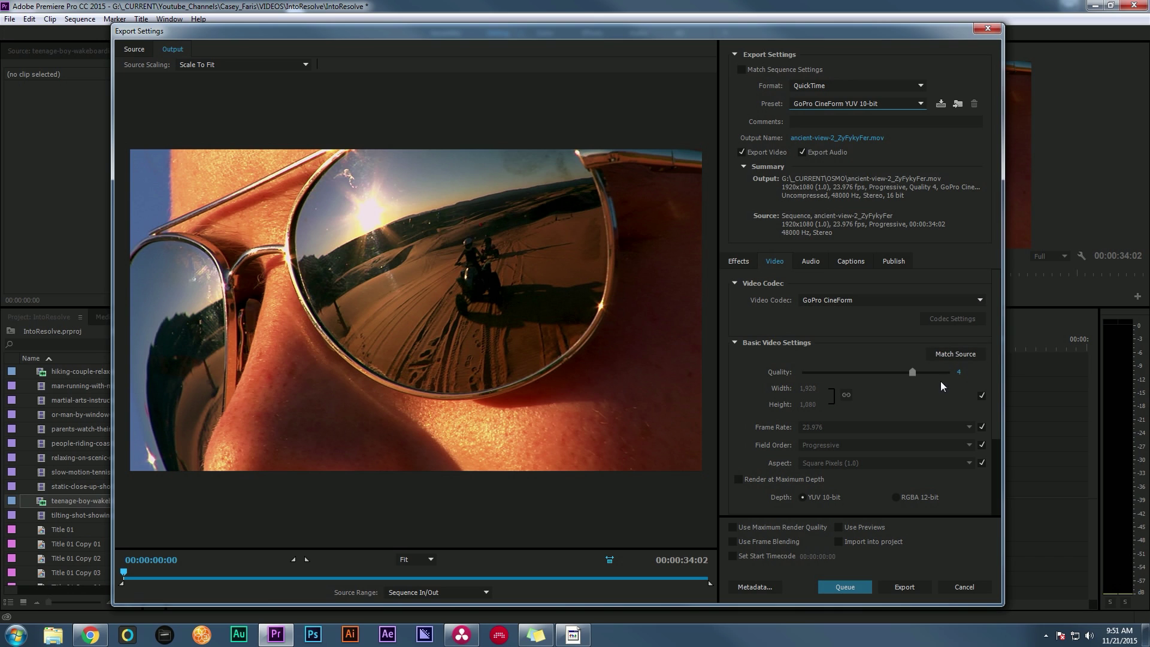
# - Set quality 5, stop matching source video settings, and enable Render at Maximum Depth
pyautogui.moveTo(912, 372); pyautogui.dragTo(939, 372)
pyautogui.scroll(-2, 969, 372)
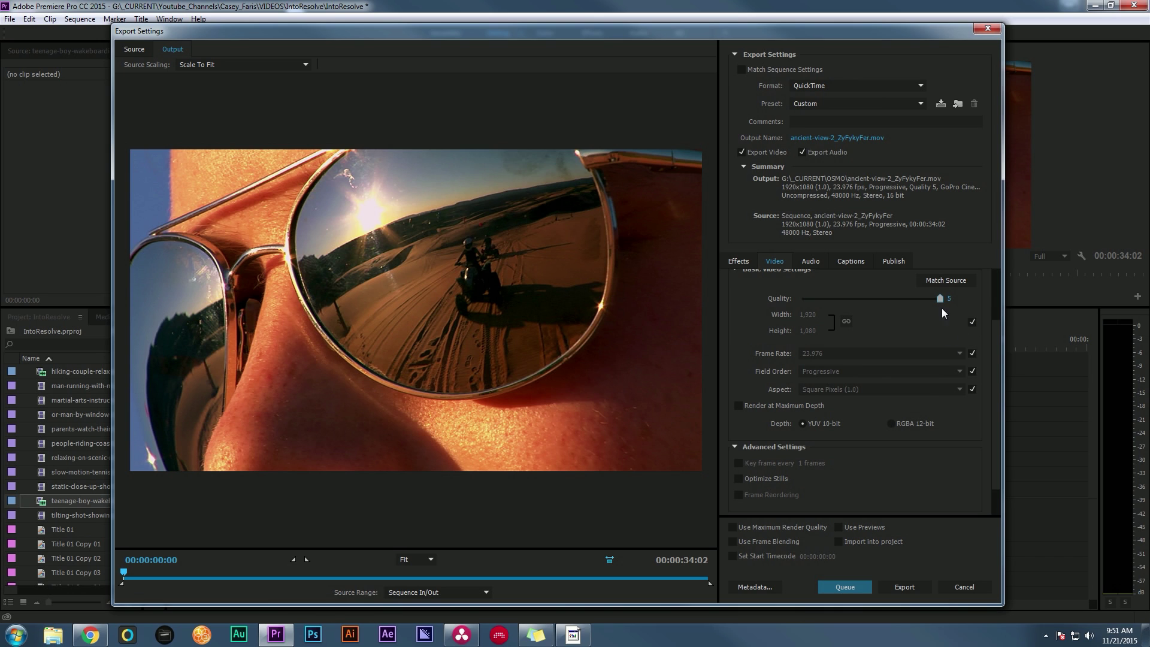
pyautogui.click(973, 321)
pyautogui.click(973, 354)
pyautogui.click(973, 369)
pyautogui.click(973, 390)
pyautogui.scroll(-1, 755, 346)
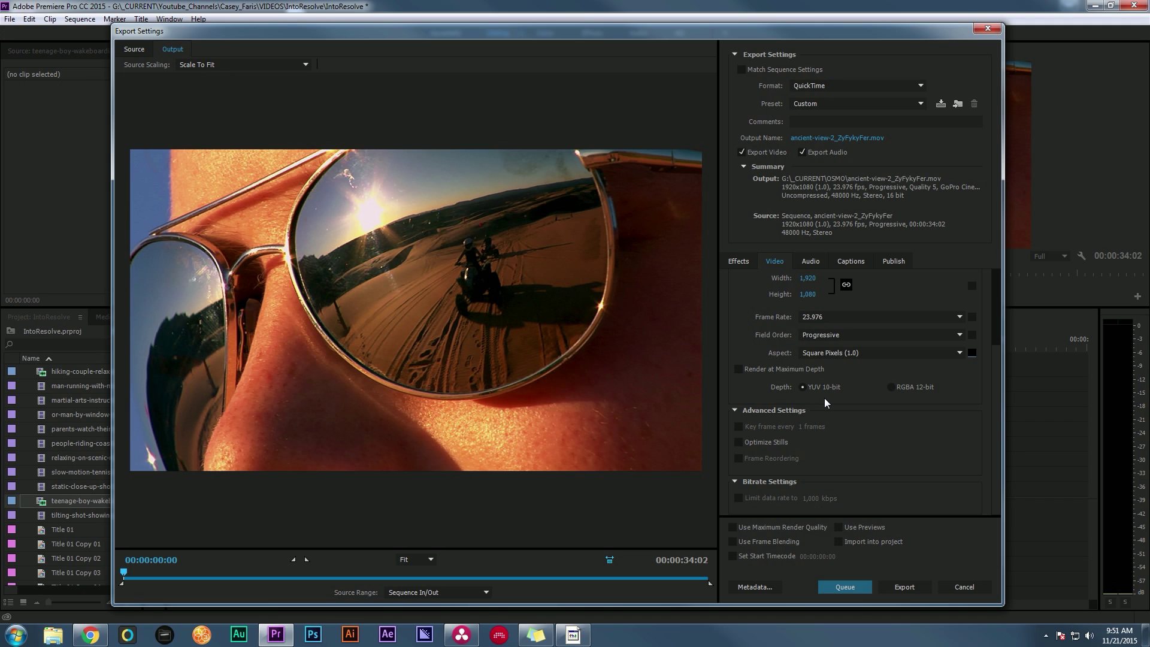
pyautogui.click(741, 370)
# - Set the audio sample size to 24 bit
pyautogui.click(811, 261)
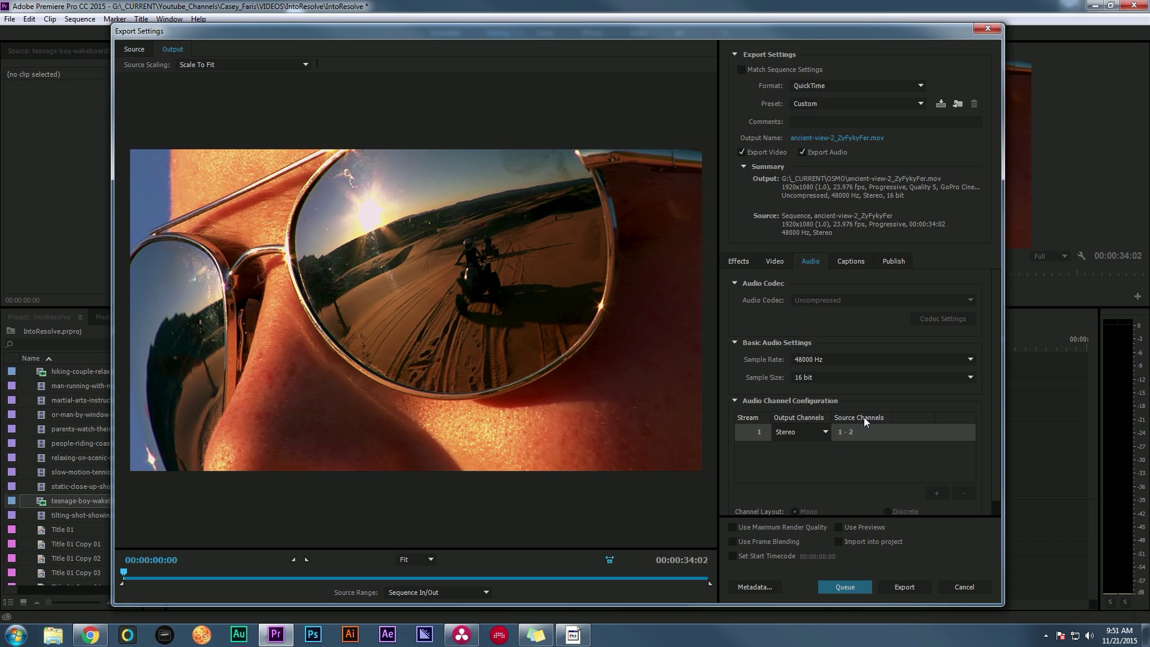
pyautogui.click(839, 378)
pyautogui.click(827, 400)
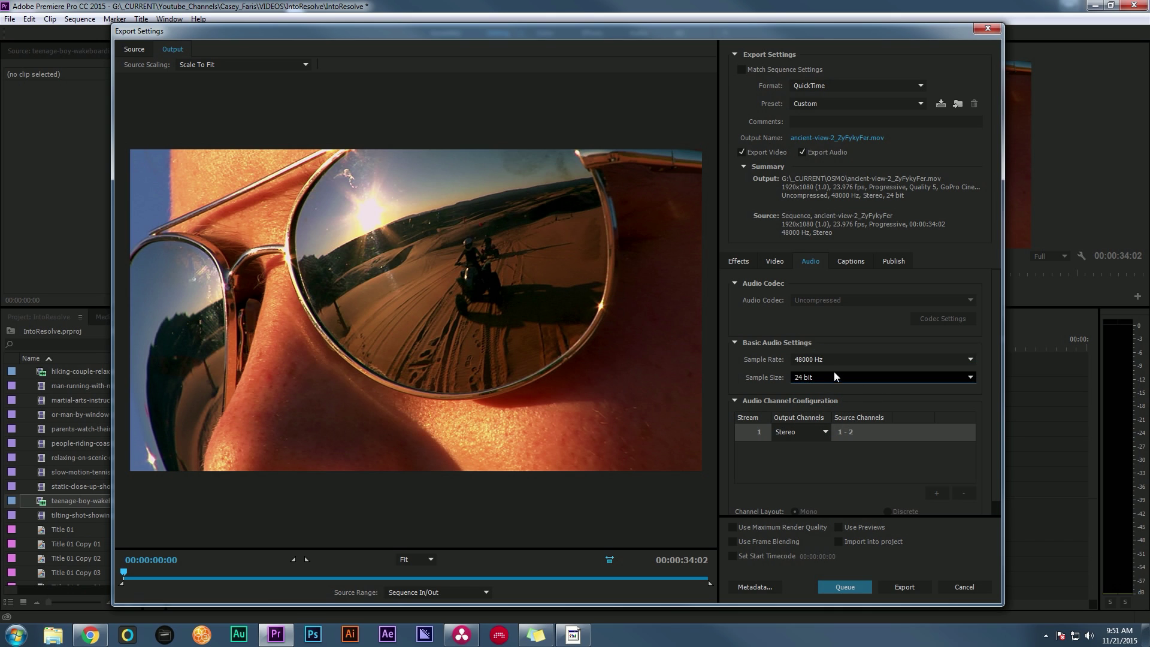
pyautogui.click(739, 261)
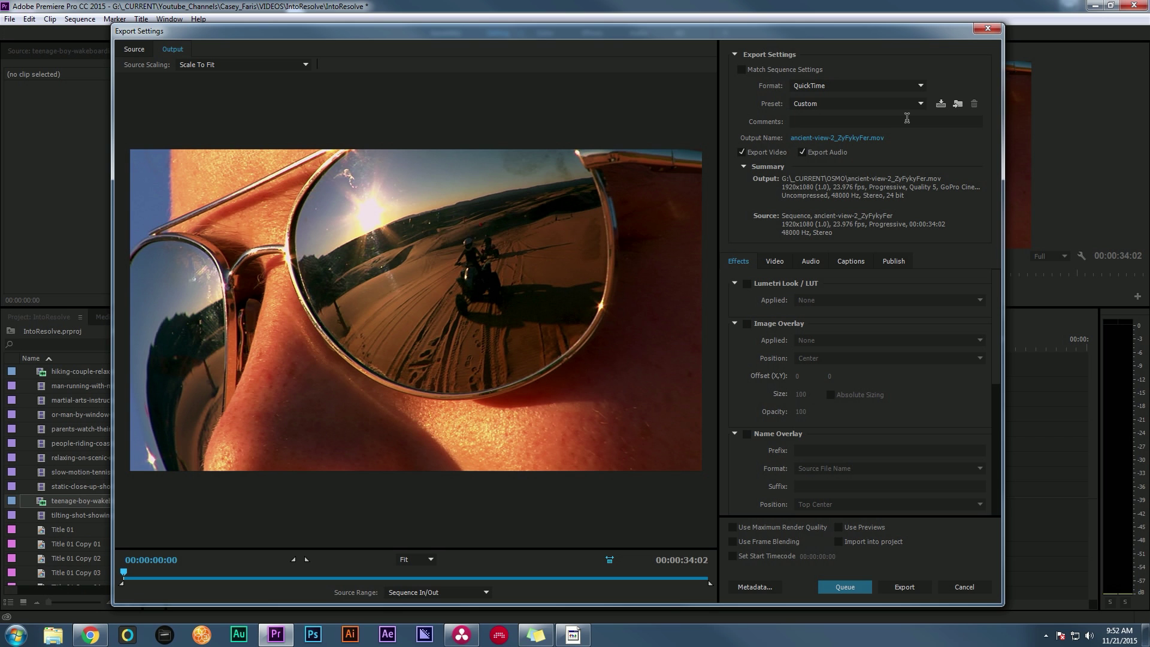
pyautogui.click(864, 138)
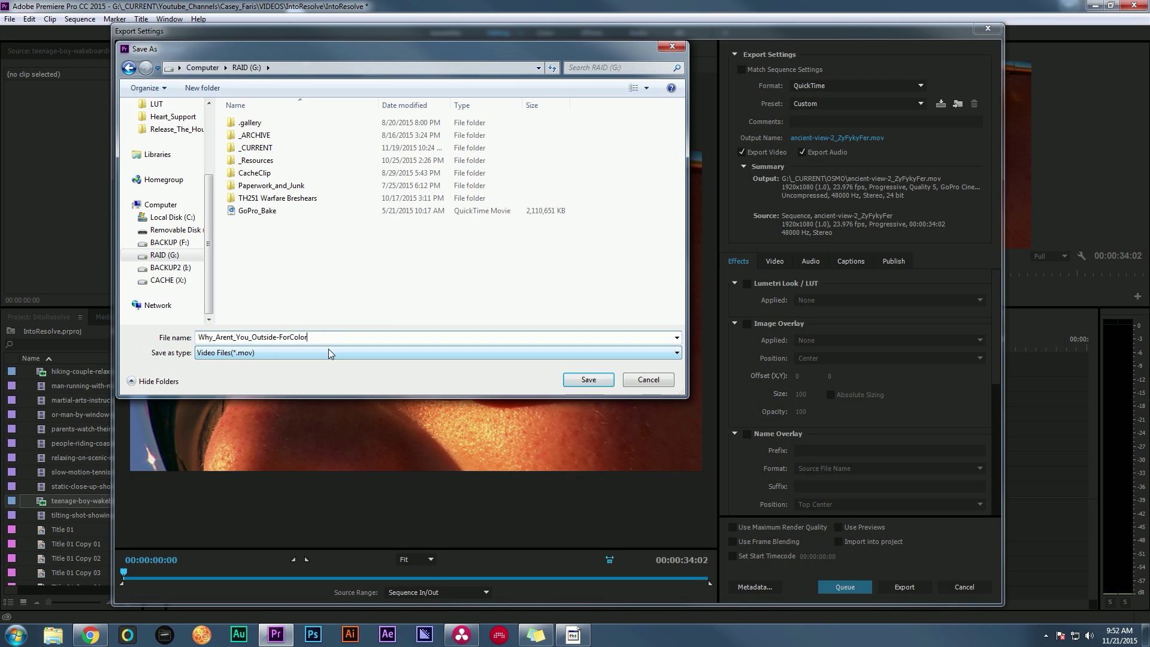
# - Save the movie as Why_Arent_You_Outside-ForColor on RAID (G:) and export it
pyautogui.click(579, 380)
pyautogui.click(916, 591)
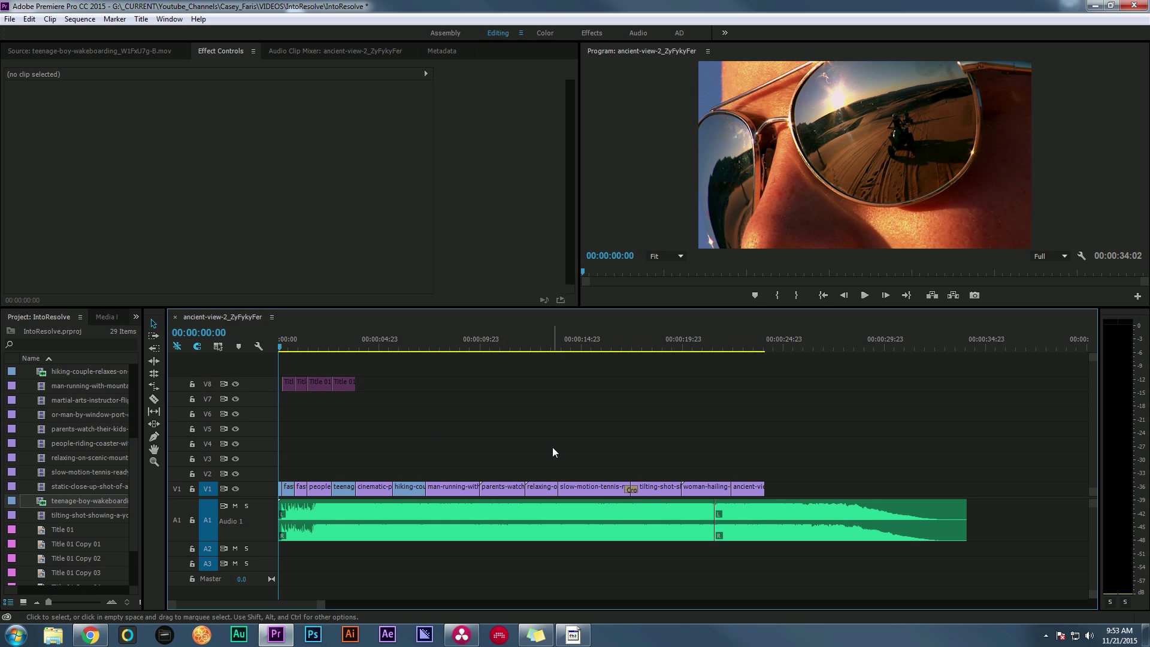
# - Save the project, export an EDL titled to match the movie, and close Premiere Pro
pyautogui.hotkey('ctrl', 's')
pyautogui.click(9, 19)
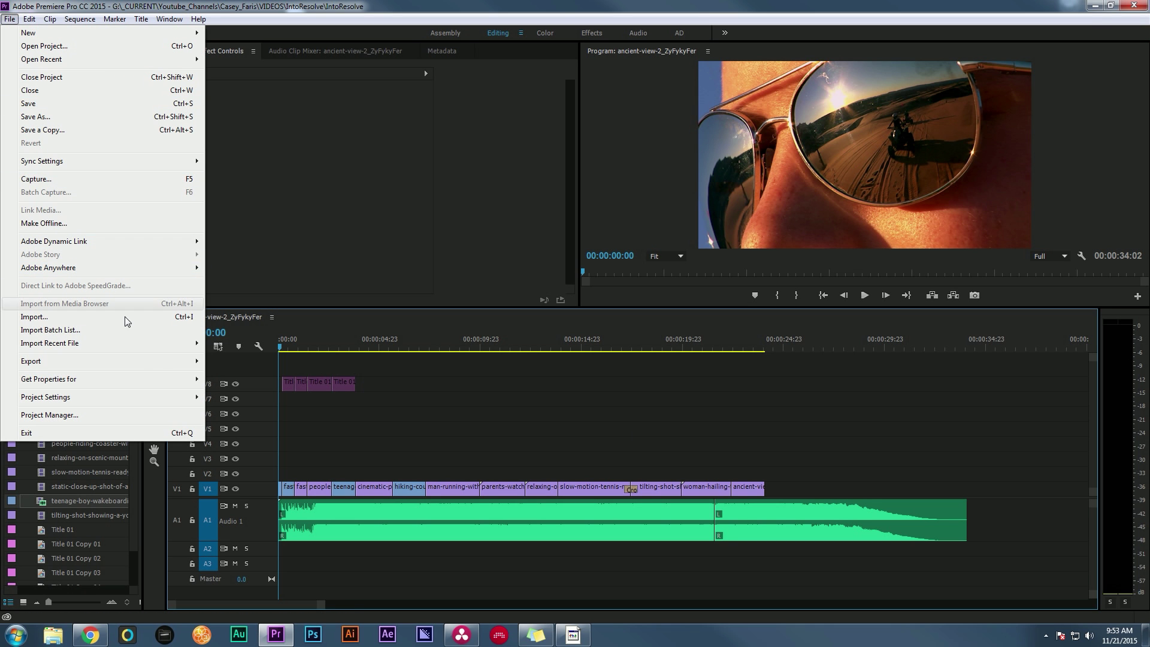
pyautogui.moveTo(156, 361)
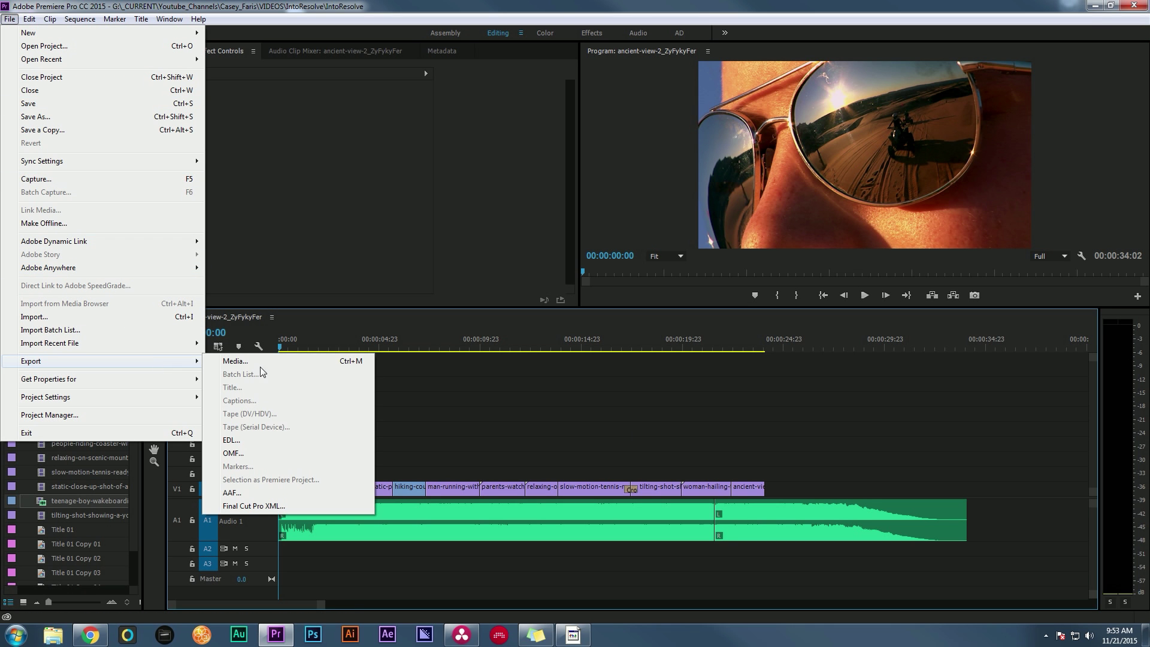
pyautogui.click(272, 444)
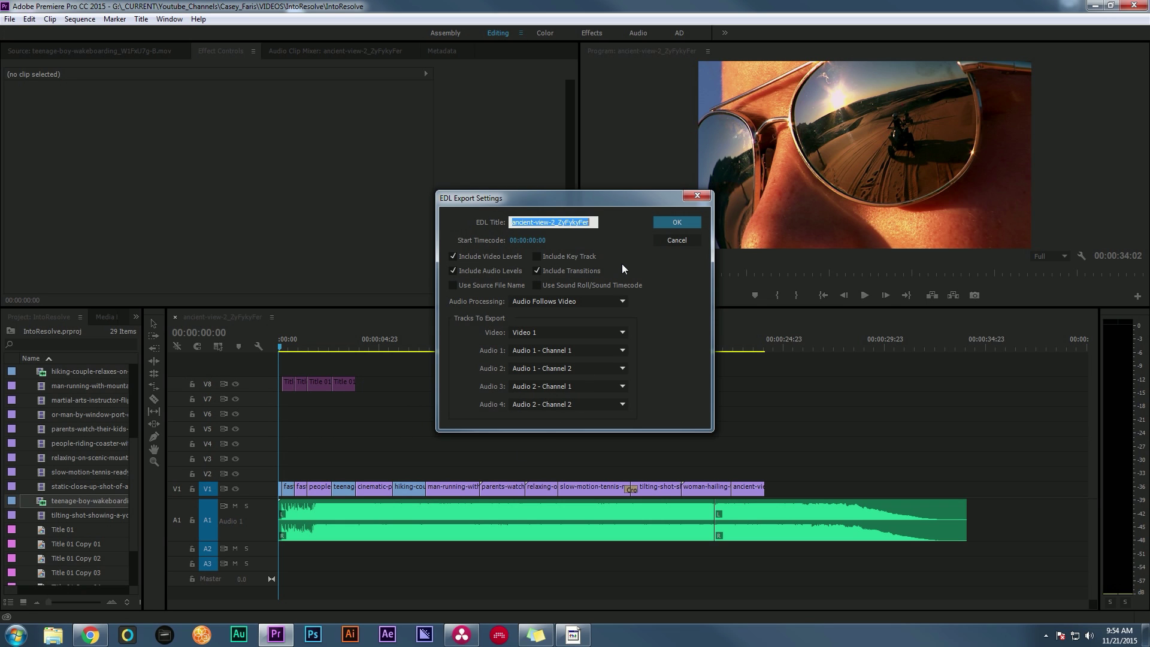
pyautogui.write('Why_Arent_You_Outside_EDL')
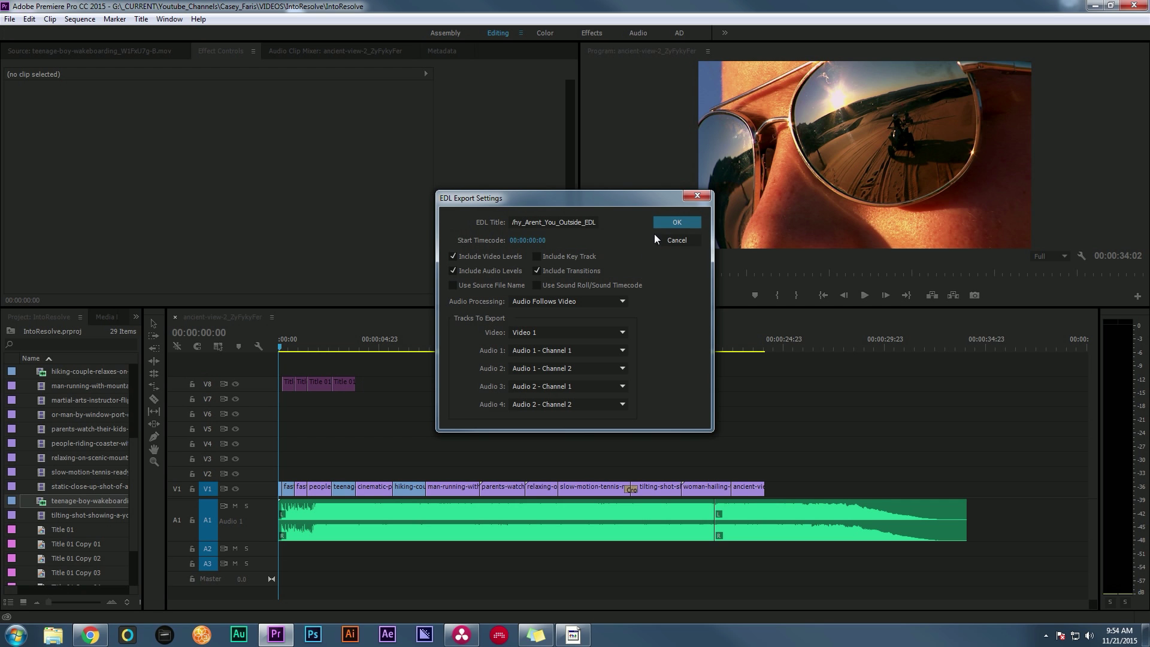
pyautogui.click(677, 223)
pyautogui.click(470, 362)
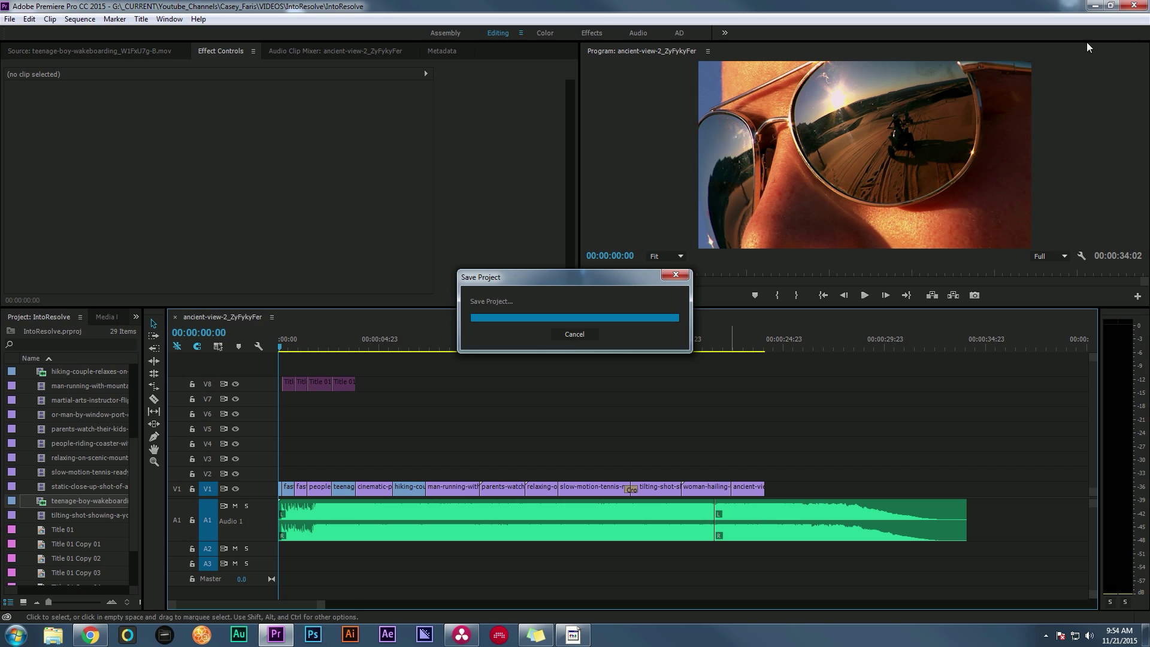
pyautogui.click(1135, 6)
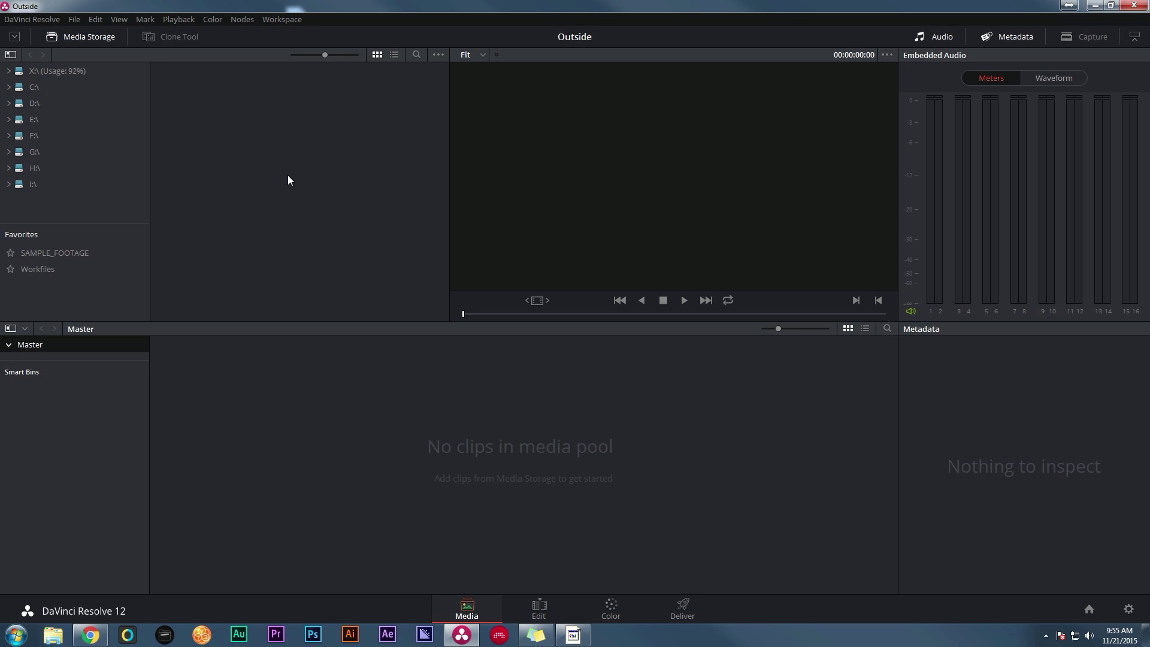
# - Import Why_Arent_You_Outside-ForColor.mov from G:\ into the Media Pool, changing the project frame rate to match
pyautogui.click(48, 153)
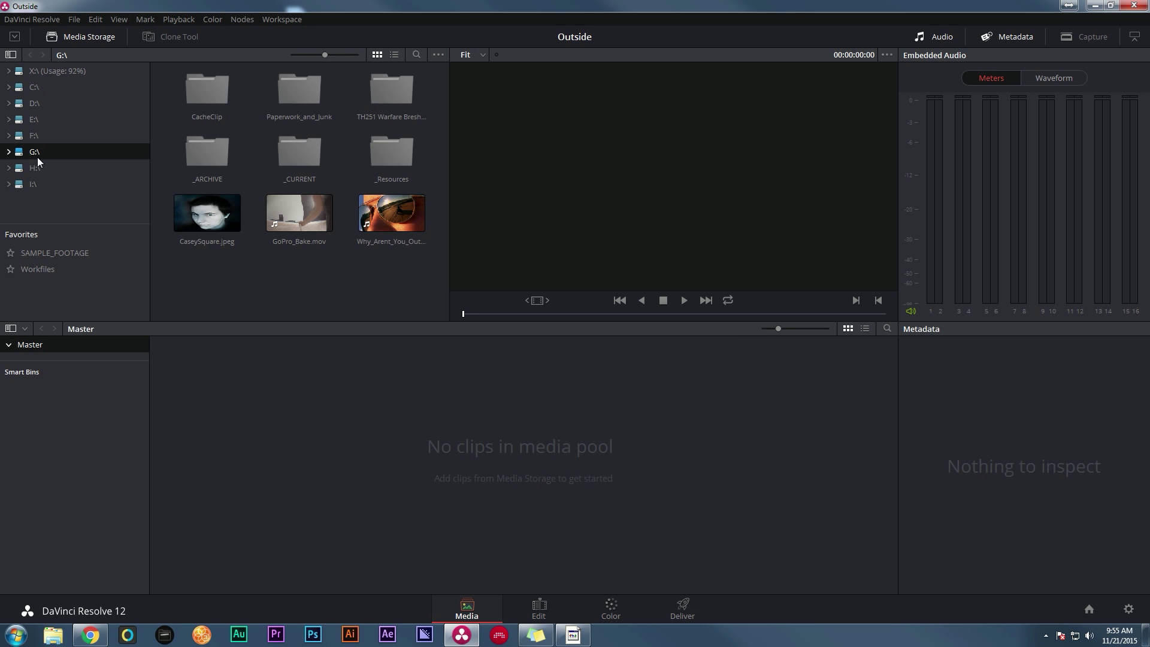
pyautogui.click(402, 235)
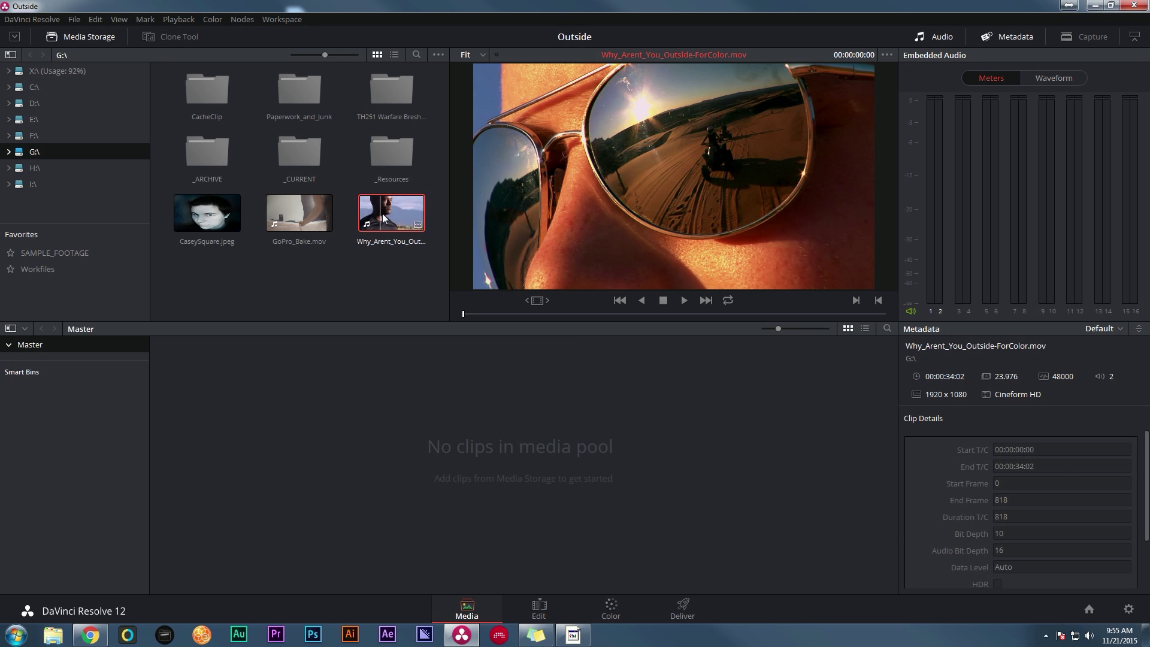
pyautogui.moveTo(383, 218); pyautogui.dragTo(422, 458)
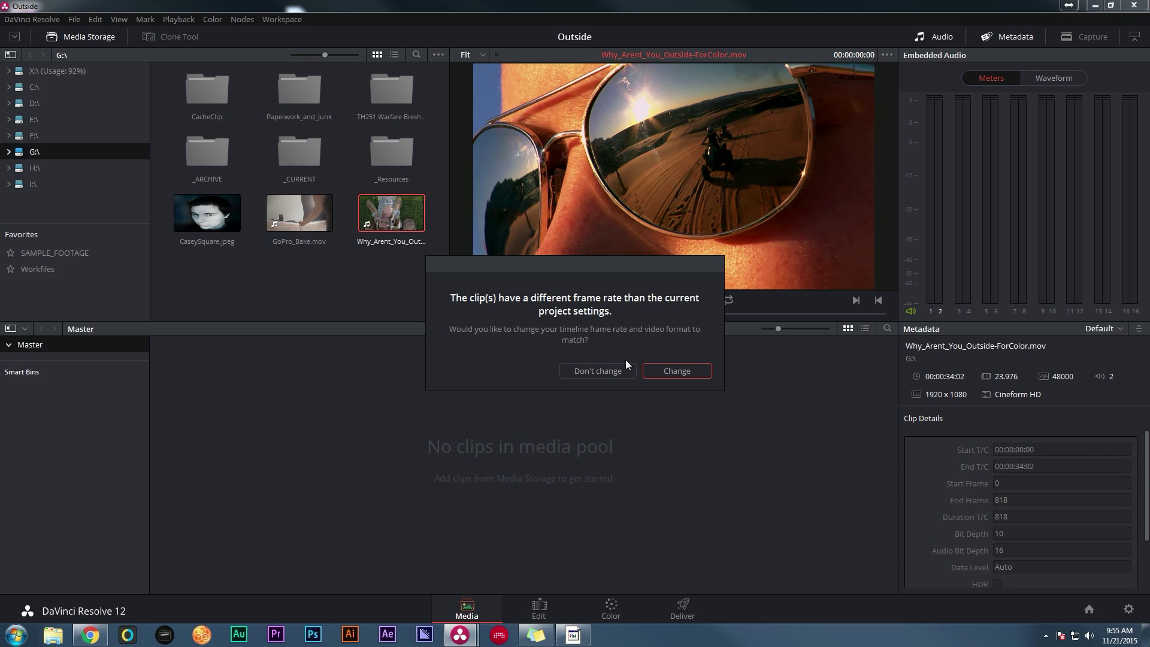
pyautogui.click(670, 372)
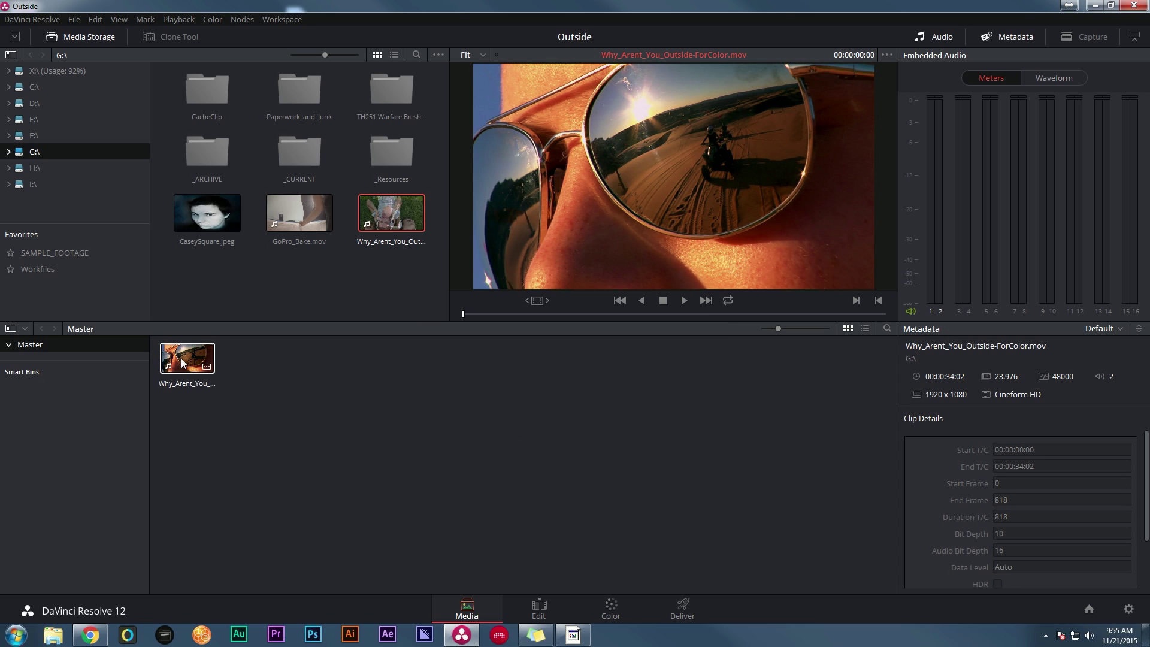
pyautogui.click(182, 363)
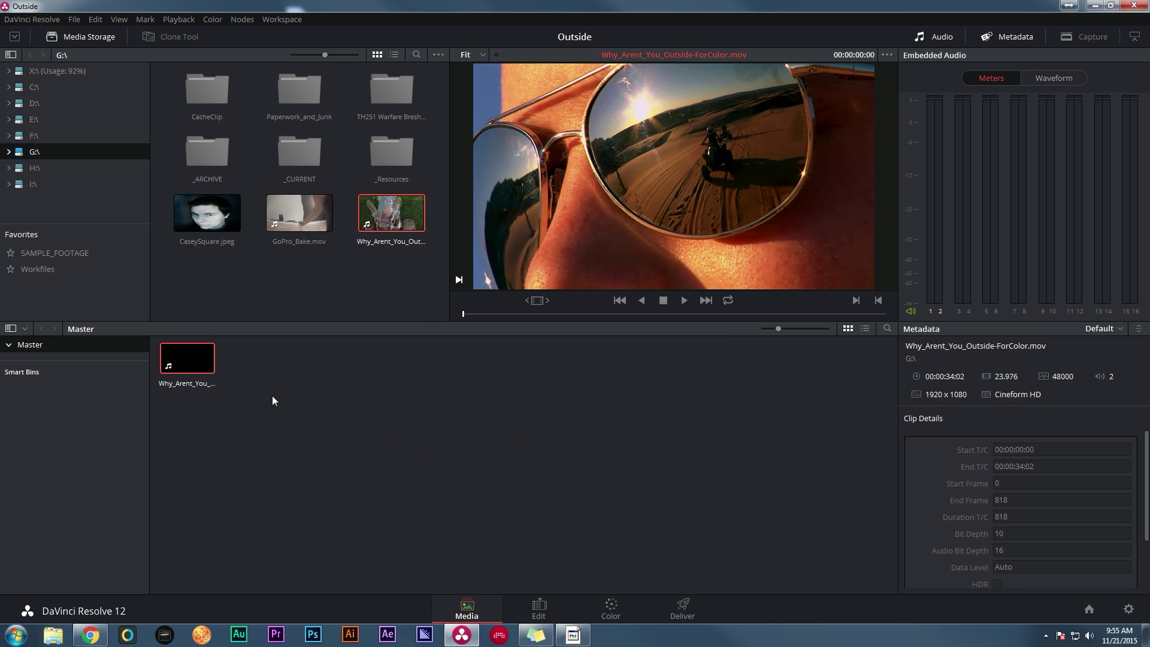
pyautogui.click(365, 396)
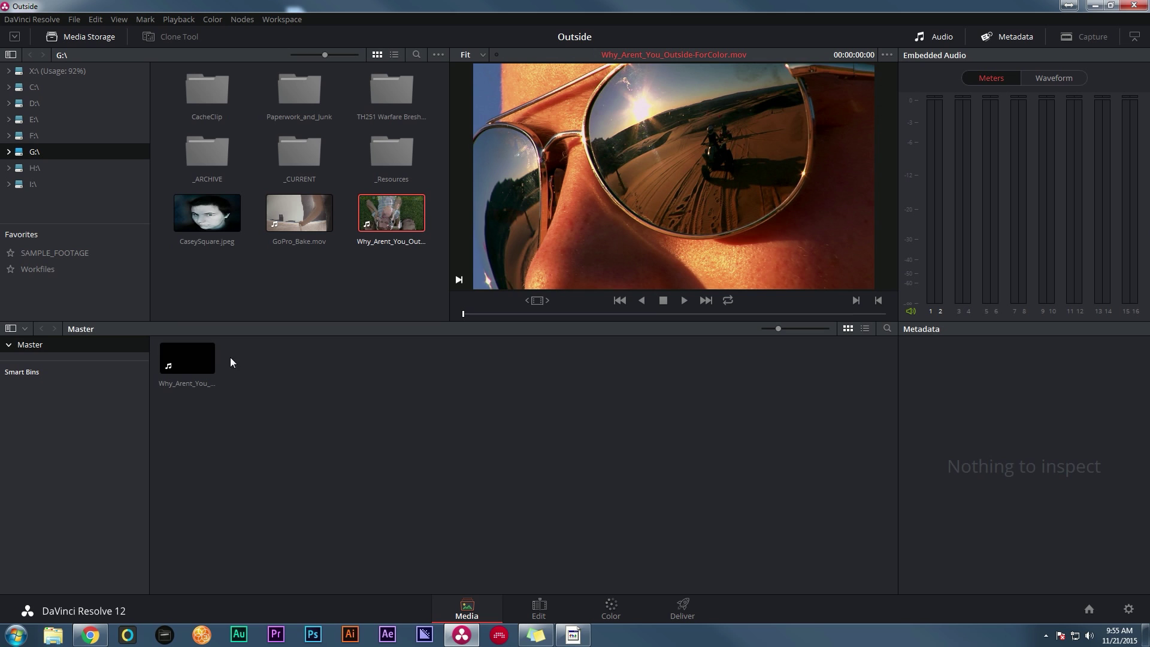
pyautogui.click(198, 364)
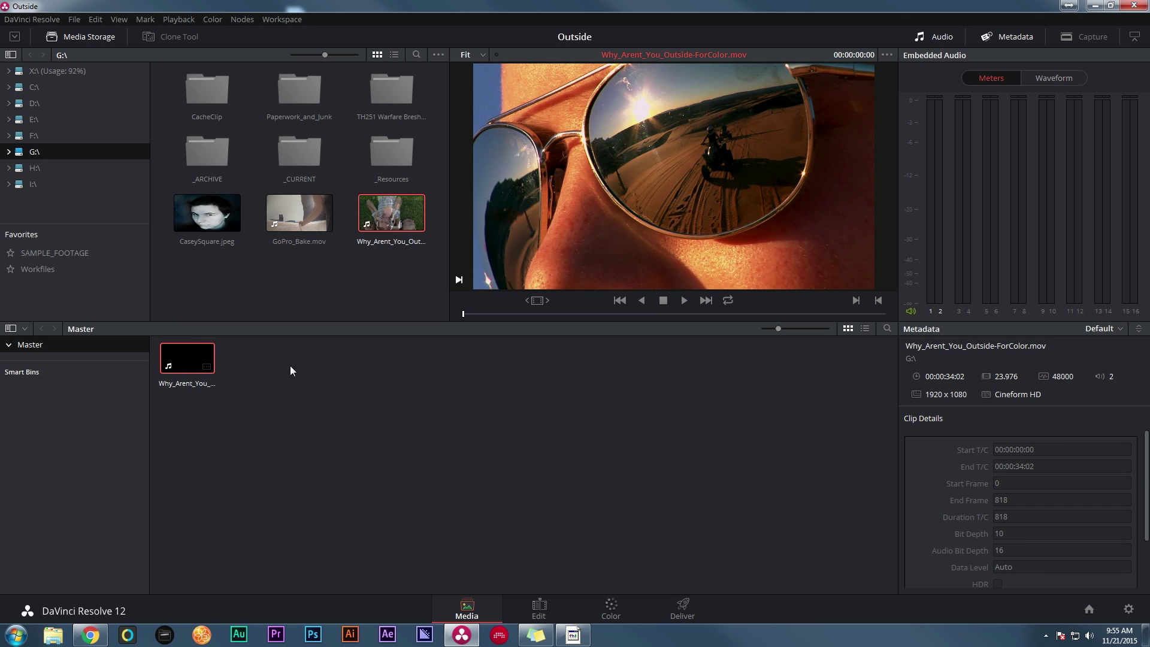
pyautogui.click(543, 475)
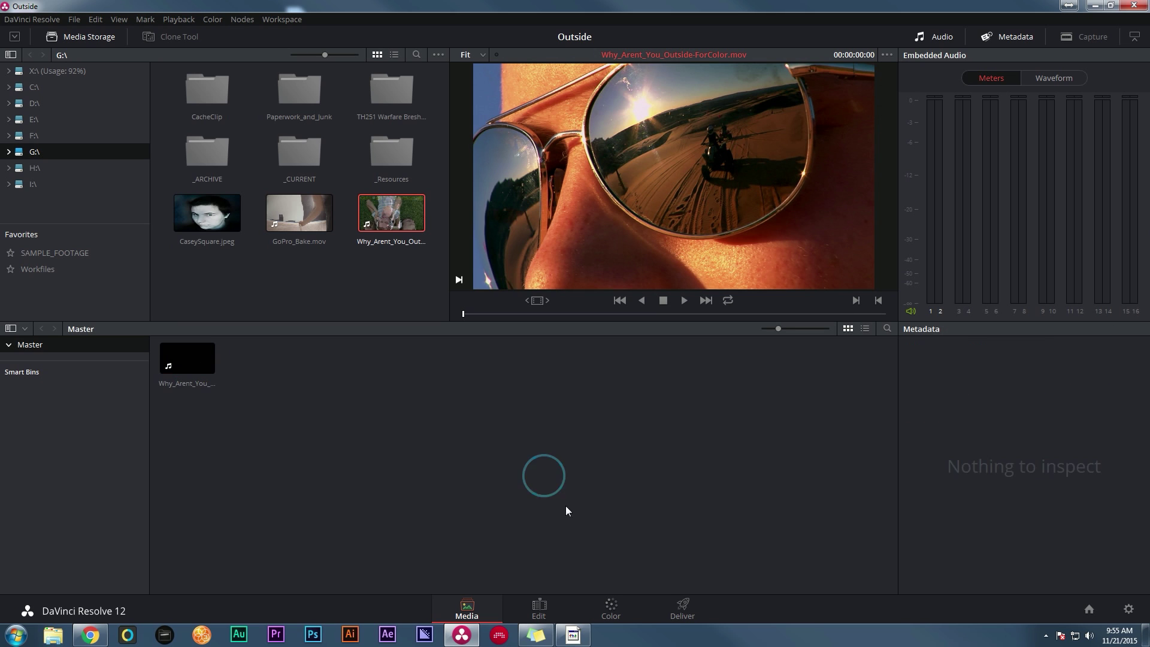
# - On the Edit page, build a trial Timeline 1 from the clip, then empty and delete it
pyautogui.click(540, 608)
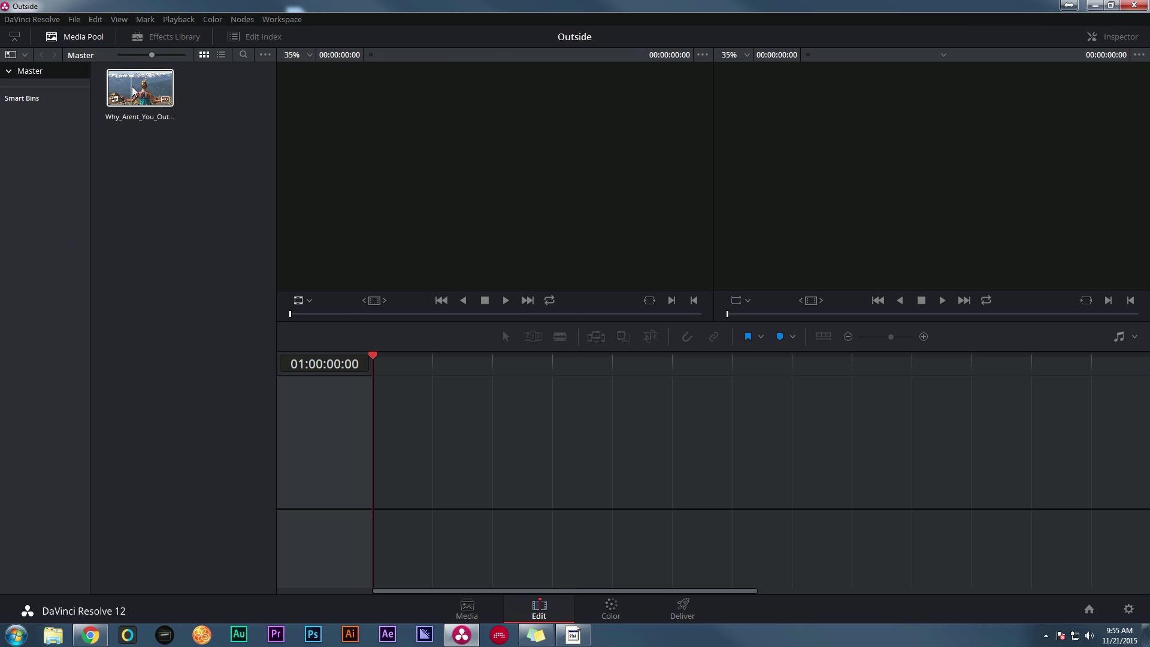
pyautogui.moveTo(160, 116); pyautogui.dragTo(382, 461)
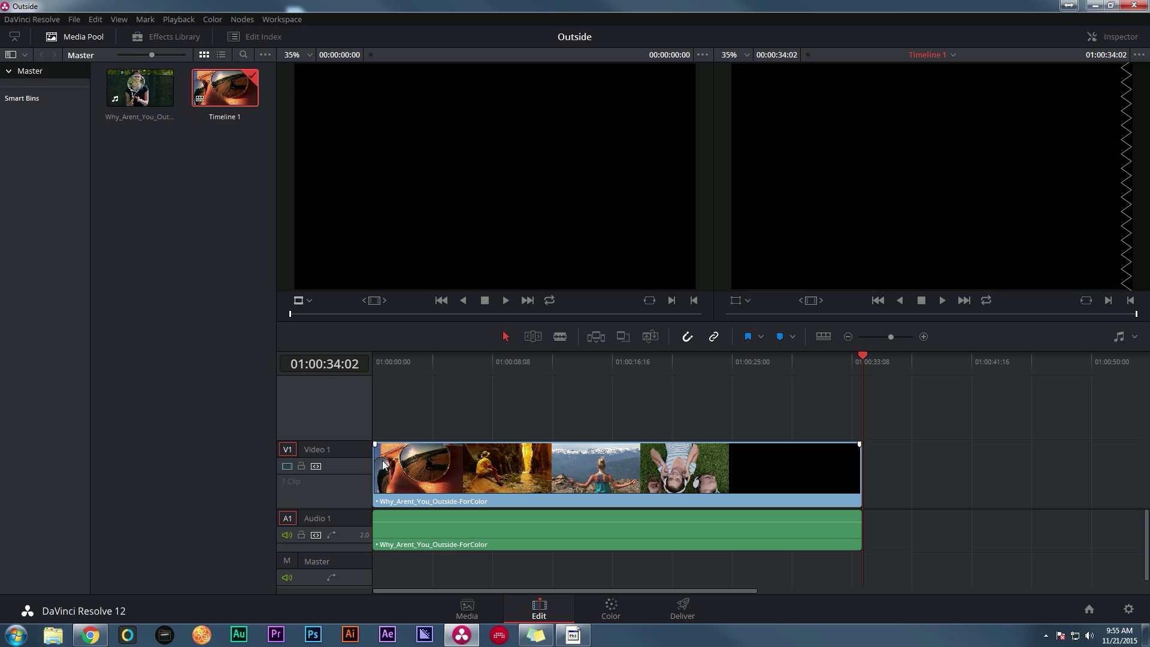
pyautogui.moveTo(403, 362); pyautogui.dragTo(511, 398)
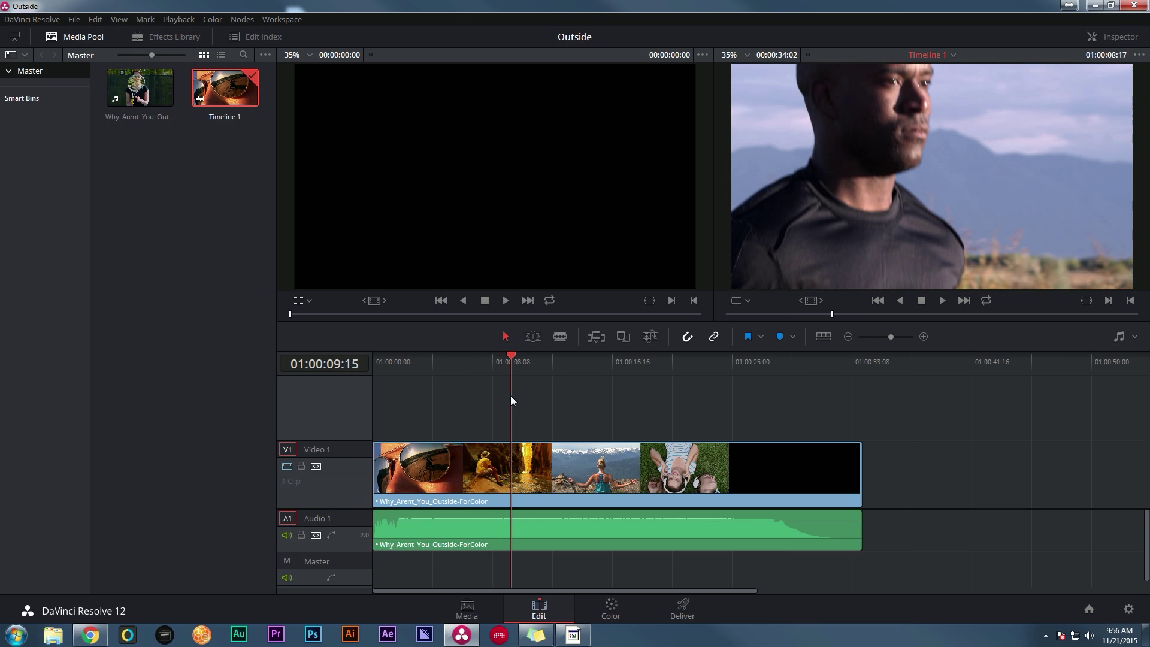
pyautogui.moveTo(576, 425); pyautogui.dragTo(759, 516)
pyautogui.press('Delete')
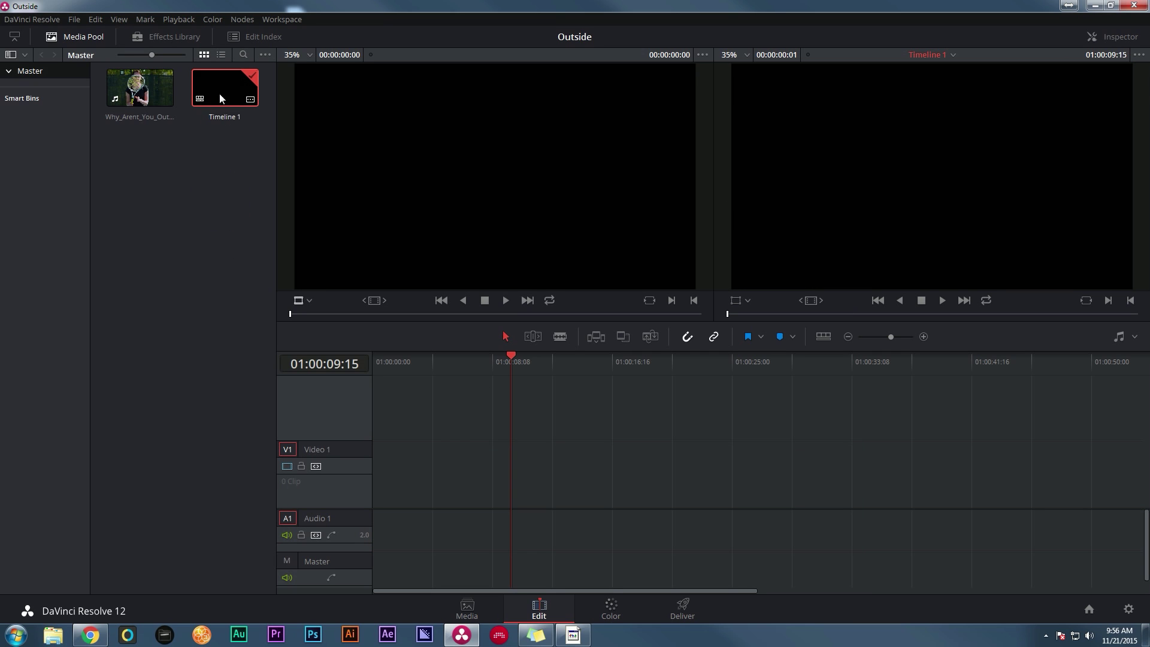
pyautogui.press('Delete')
pyautogui.click(680, 359)
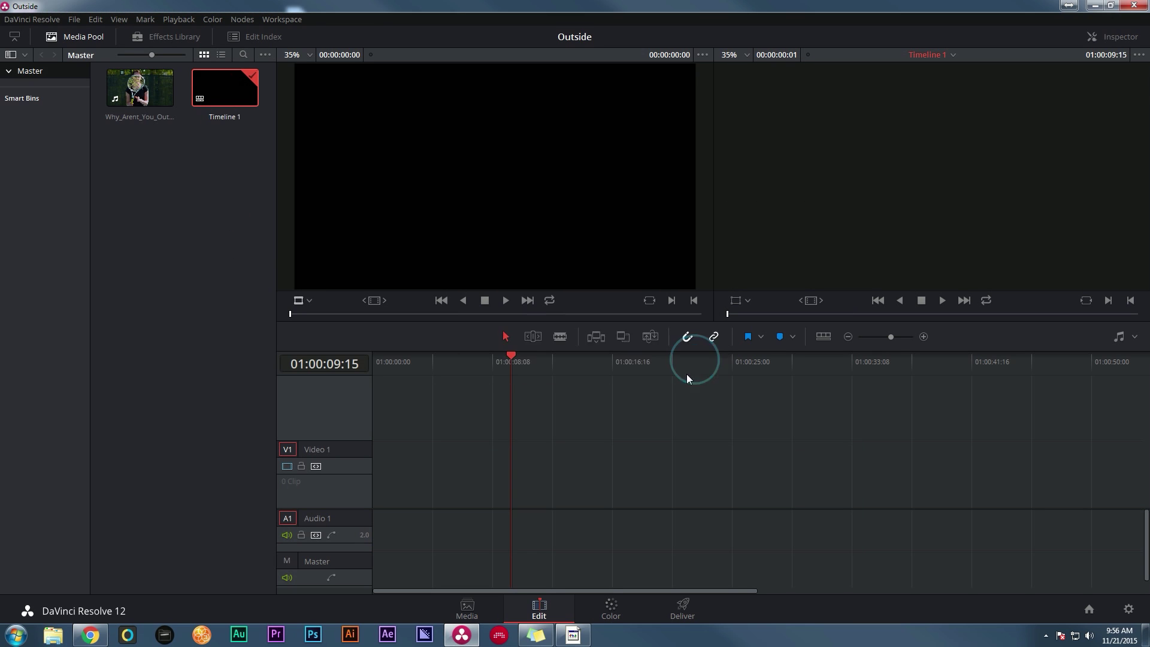
# - Import Why_Arent_You_Outside_EDL.edl from RAID (G:) as a pre-conformed EDL timeline
pyautogui.rightClick(202, 156)
pyautogui.moveTo(296, 164)
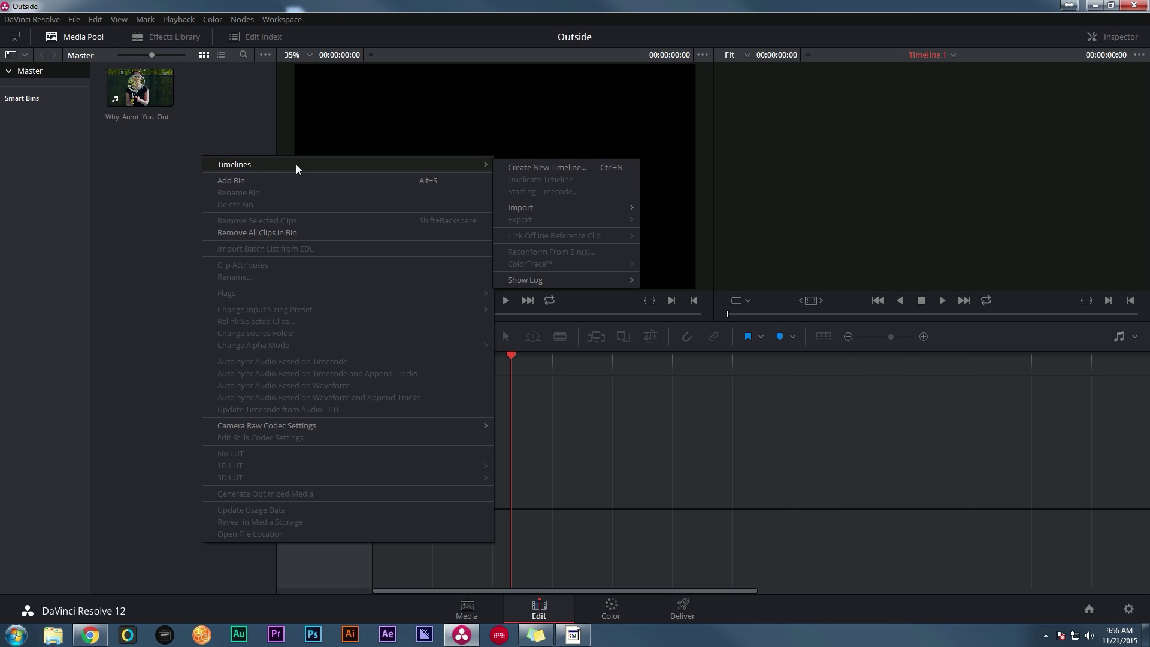
pyautogui.moveTo(560, 209)
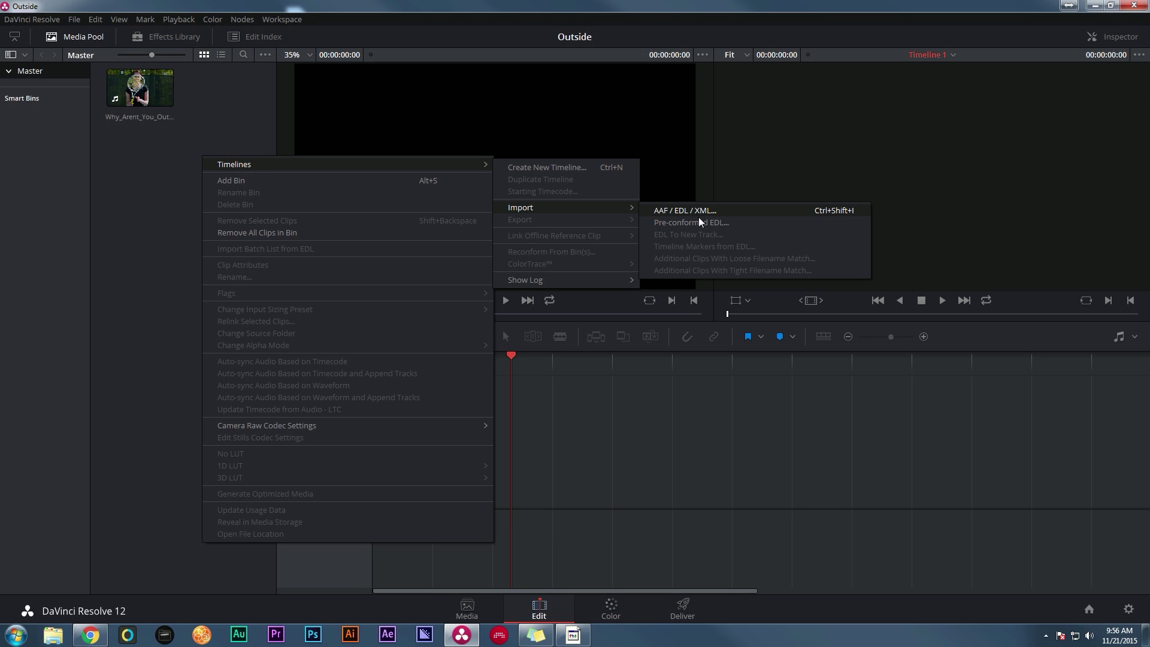
pyautogui.click(677, 222)
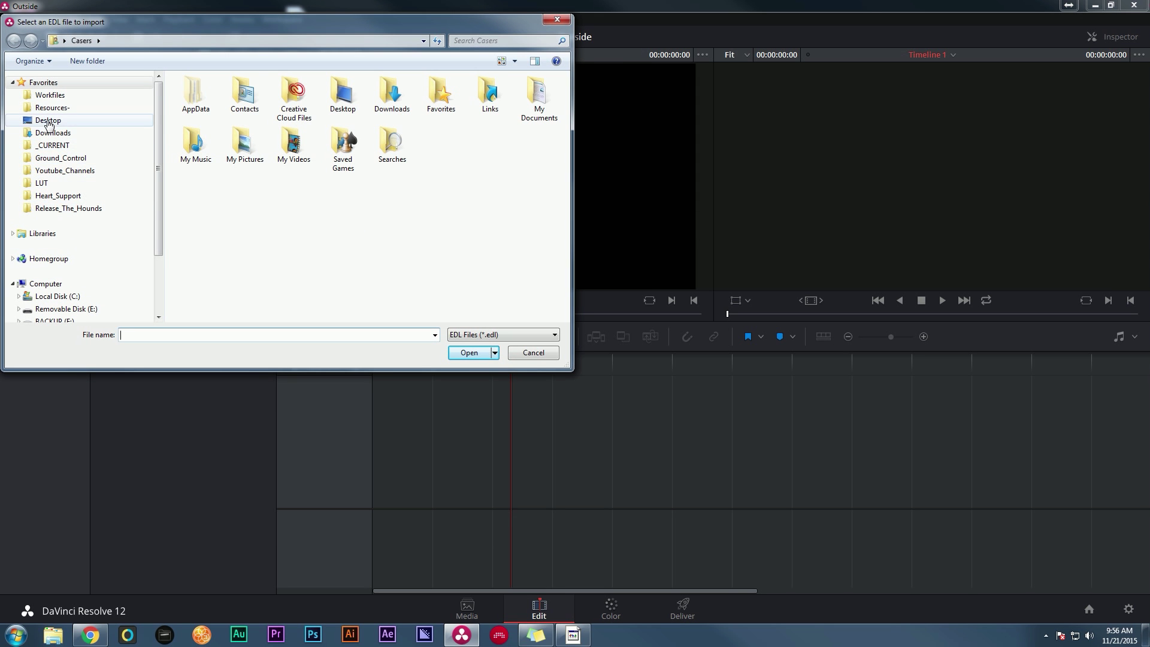
pyautogui.scroll(-2, 90, 150)
pyautogui.click(49, 278)
pyautogui.click(240, 196)
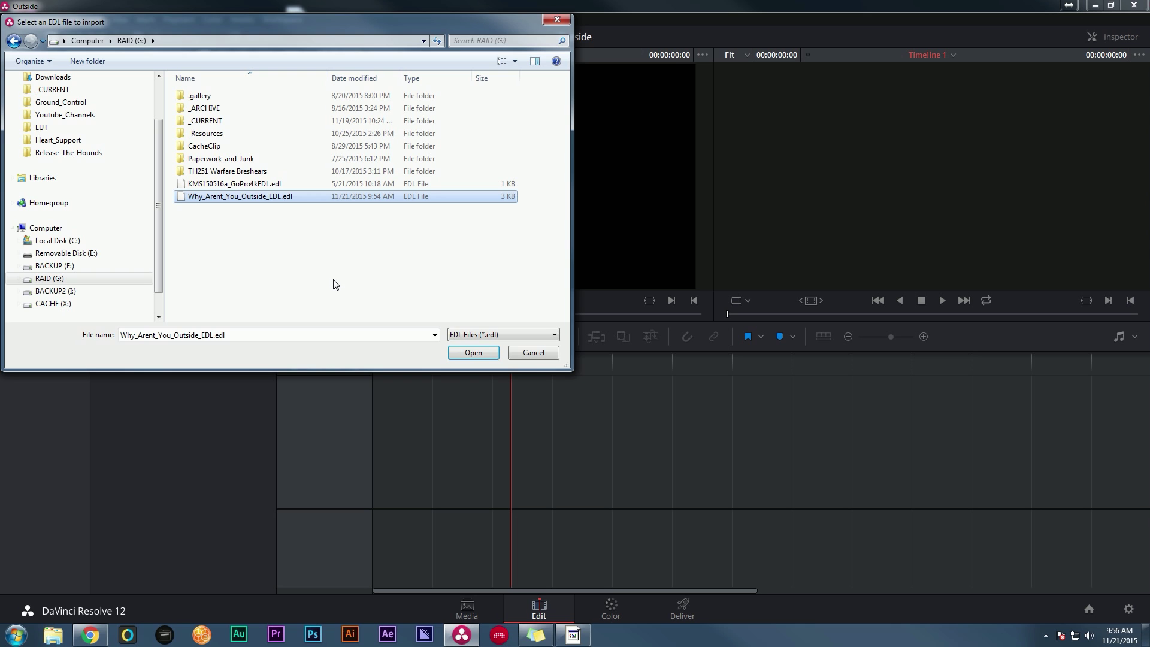
pyautogui.click(474, 354)
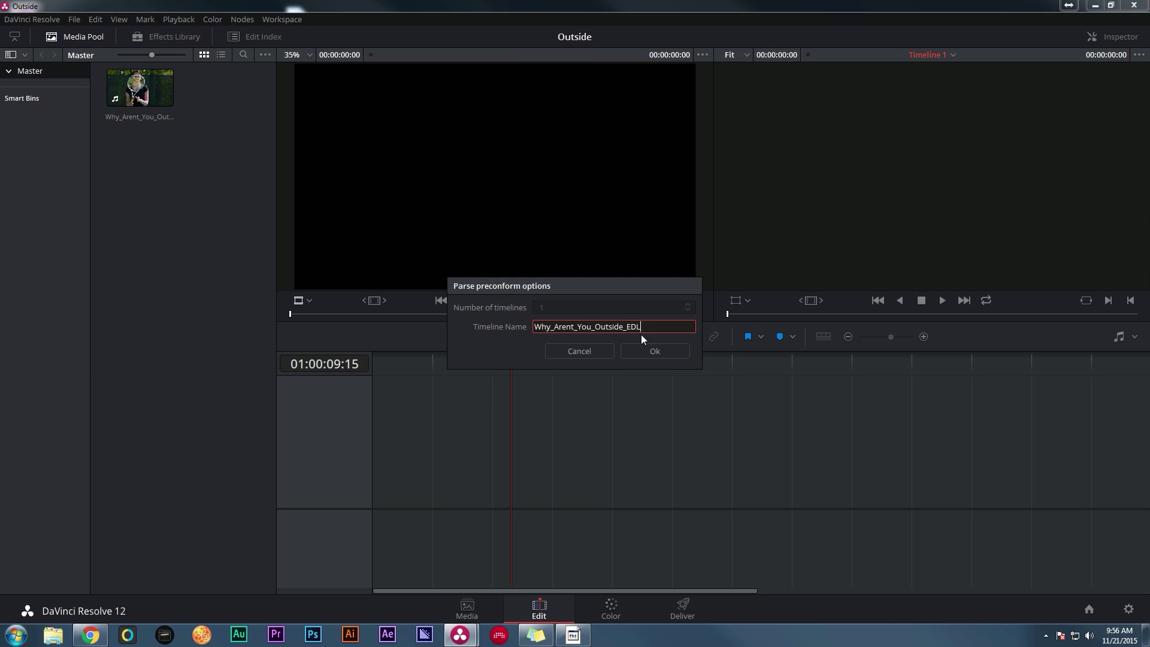
pyautogui.click(655, 351)
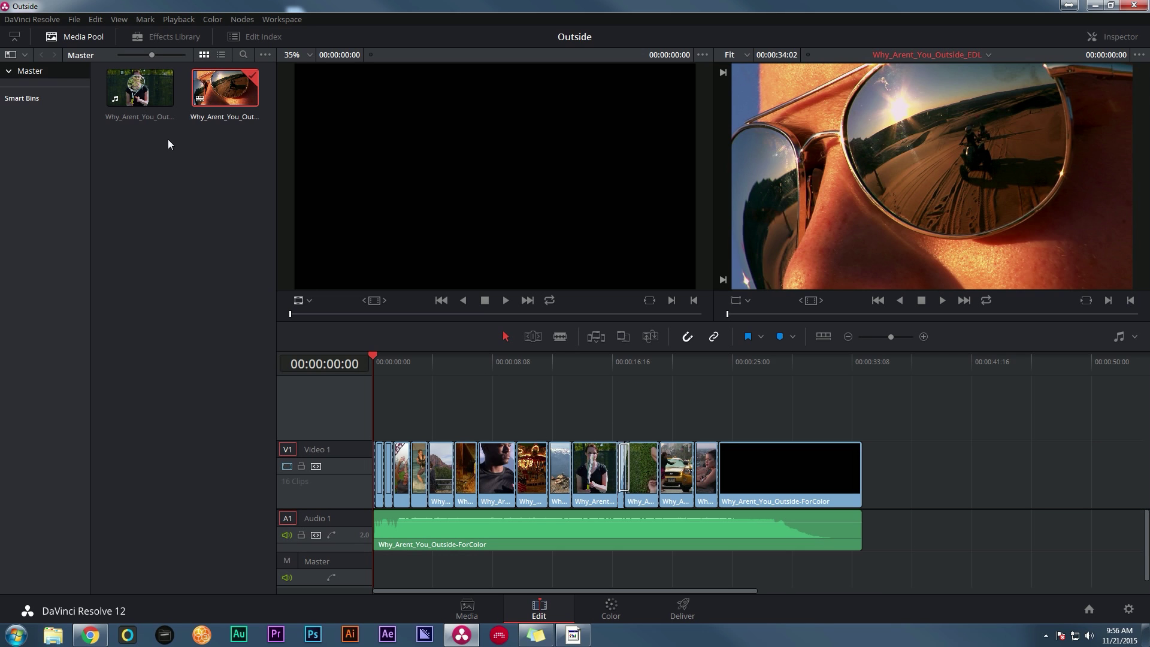
pyautogui.click(155, 180)
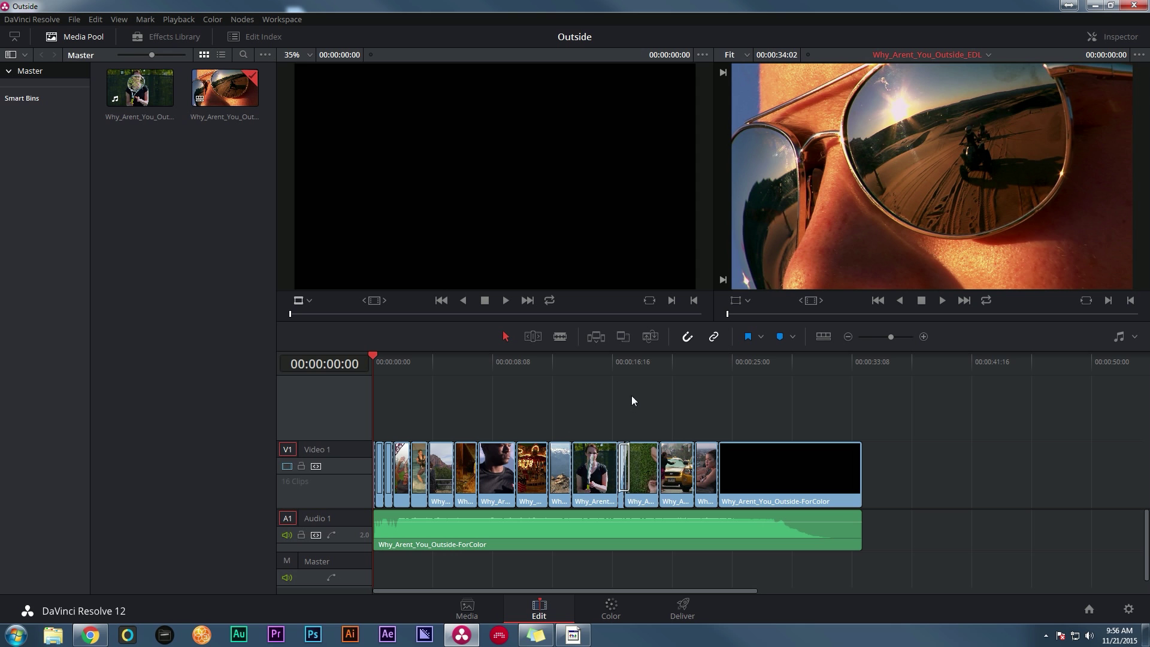
pyautogui.moveTo(383, 363); pyautogui.dragTo(365, 360)
pyautogui.press('space')
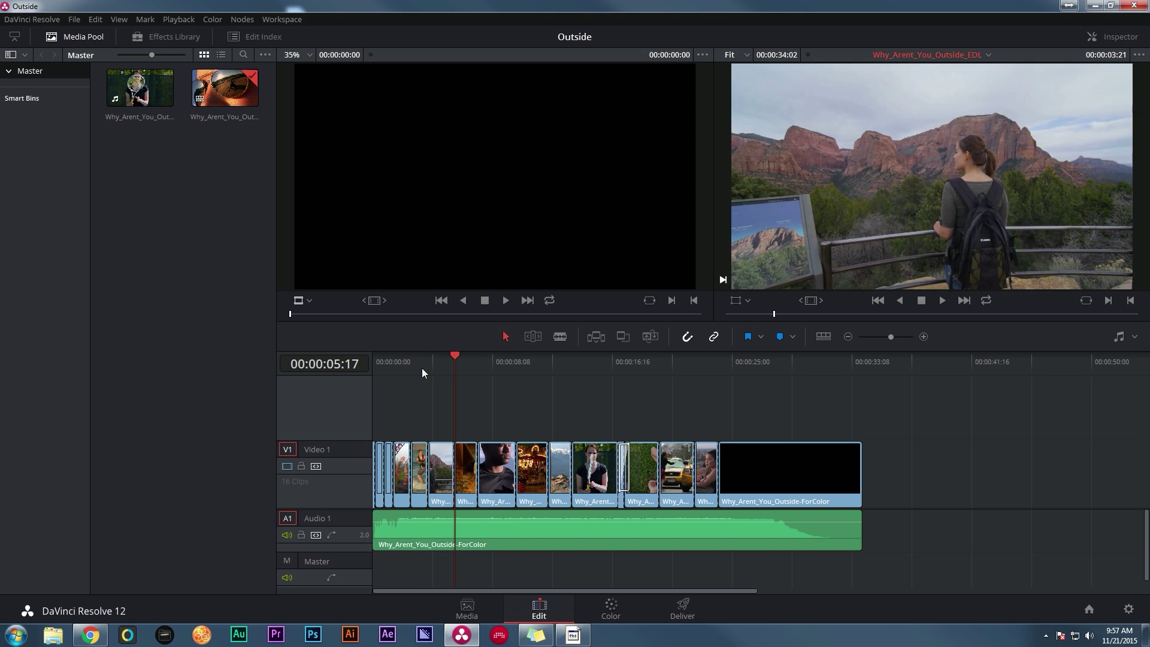
pyautogui.press('space')
pyautogui.hotkey('ctrl', '=')
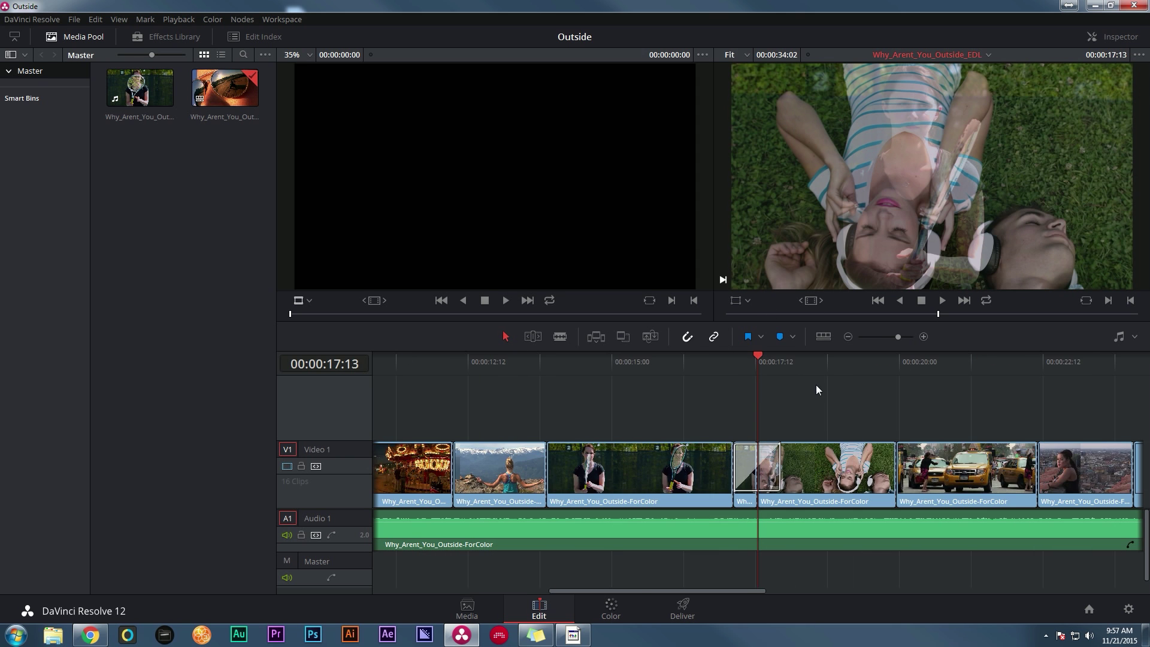
pyautogui.moveTo(752, 355); pyautogui.dragTo(809, 354)
pyautogui.hotkey('ctrl', '-')
pyautogui.click(628, 358)
pyautogui.click(441, 360)
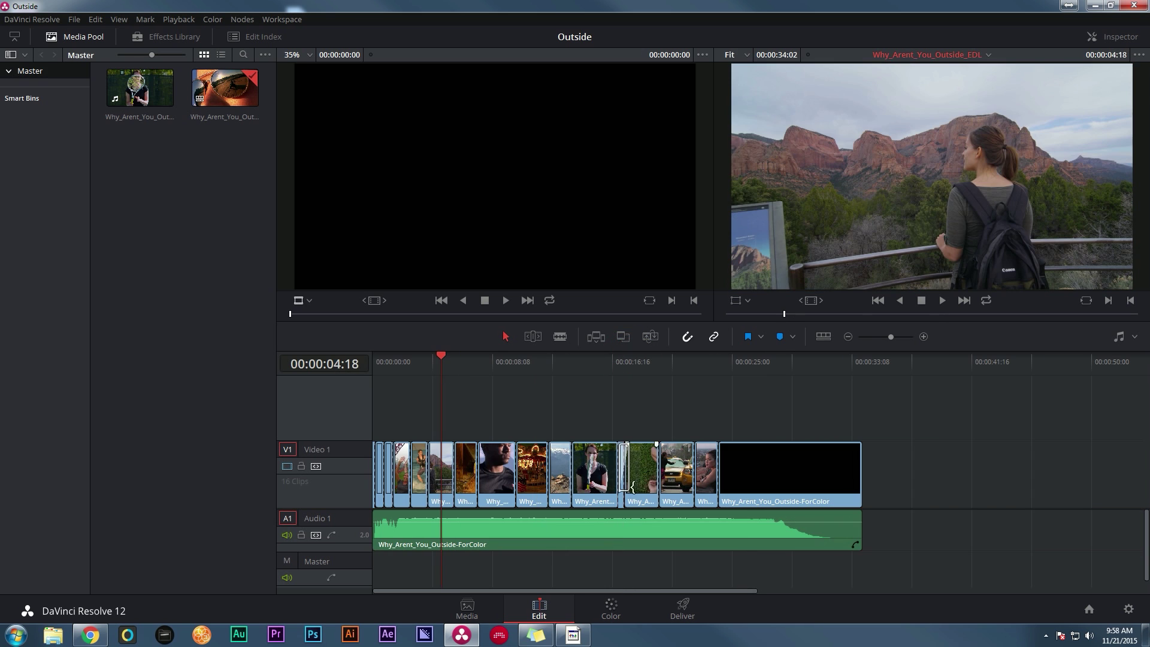
# - Switch to the Color page and view clip 07 (canyon) and clip 05 (wakeboarder)
pyautogui.click(612, 608)
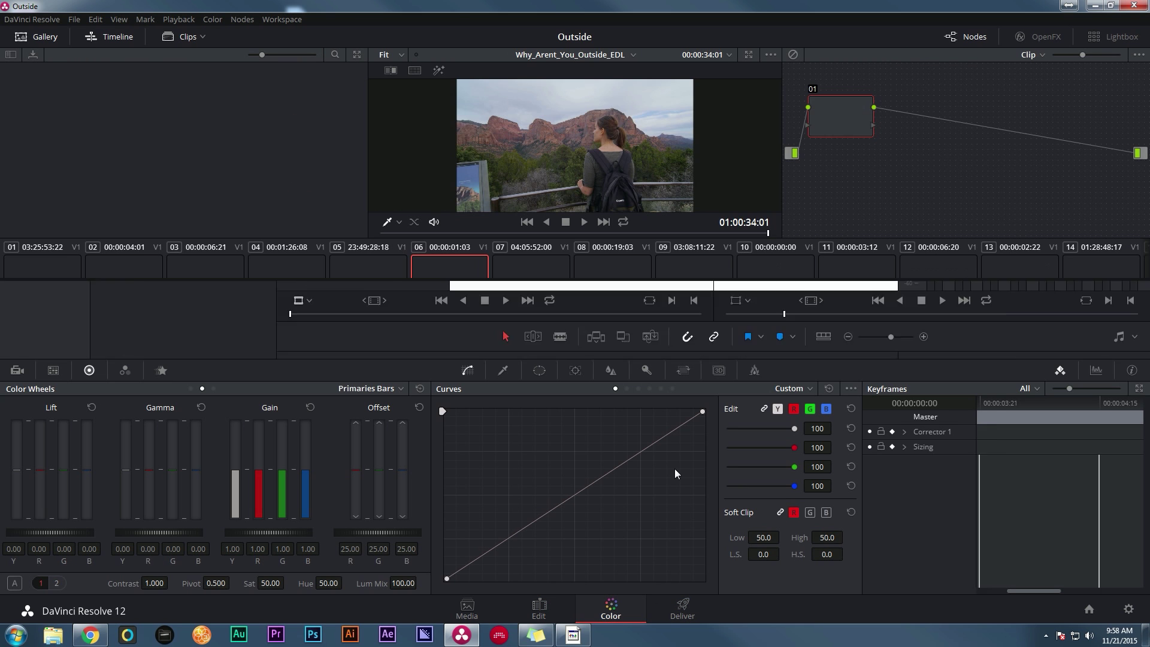
pyautogui.click(552, 275)
pyautogui.click(348, 282)
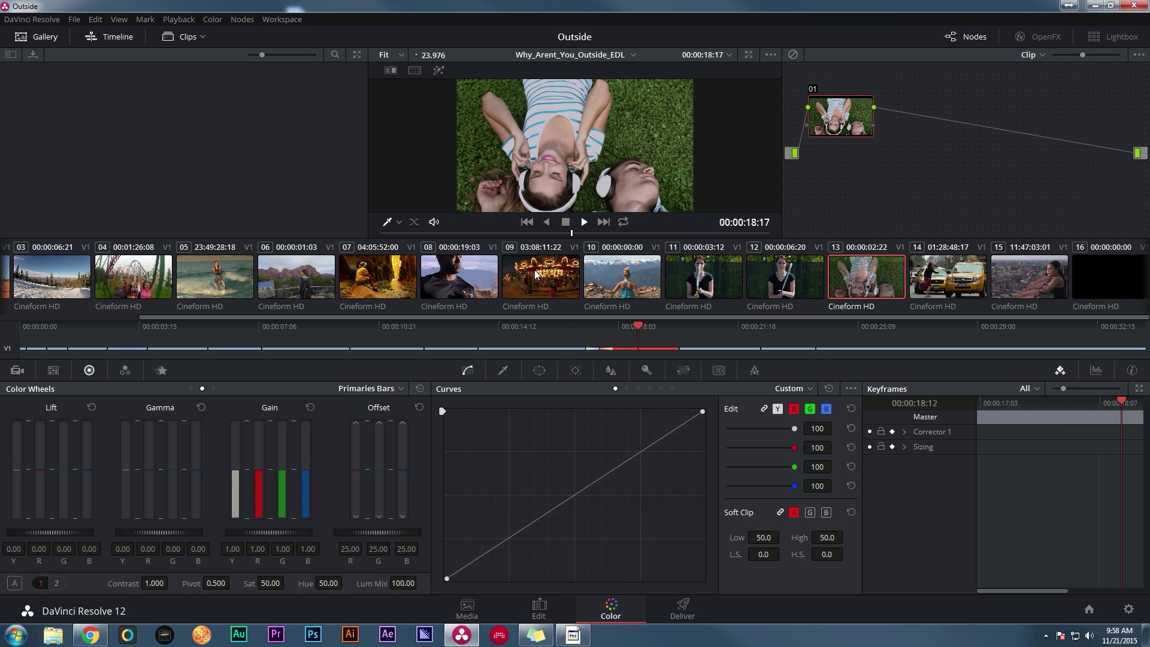
# - Inspect clips 10 (mountain), 08 and 07, finishing back on clip 10
pyautogui.click(622, 262)
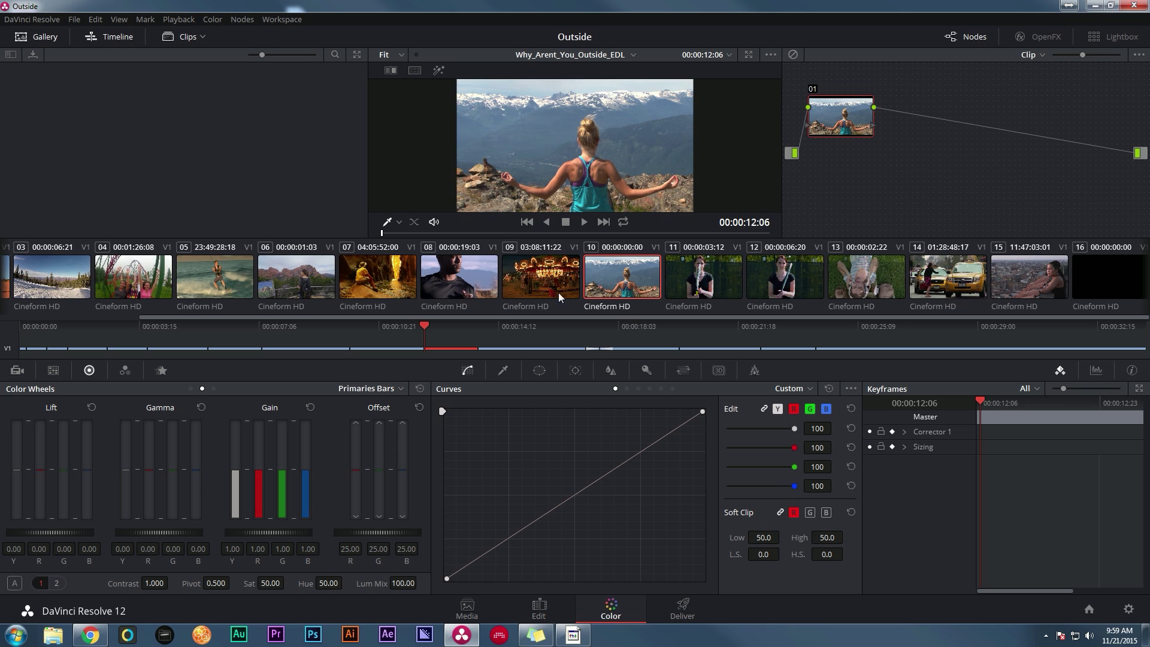
pyautogui.click(494, 284)
pyautogui.scroll(2, 506, 283)
pyautogui.click(519, 282)
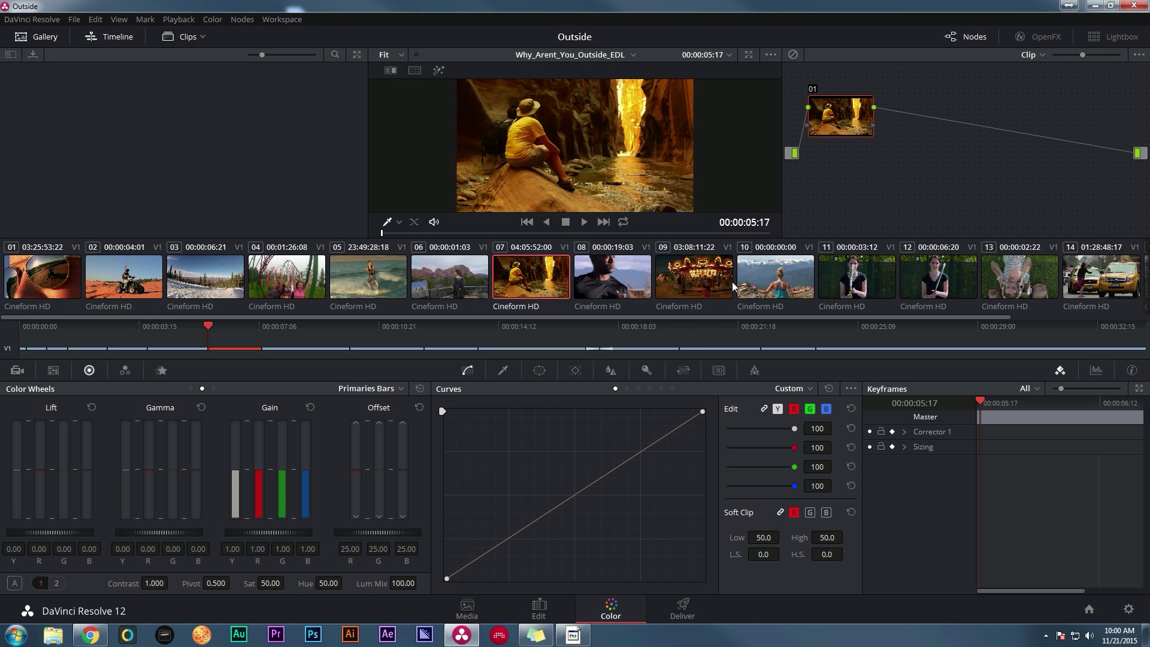
pyautogui.click(771, 287)
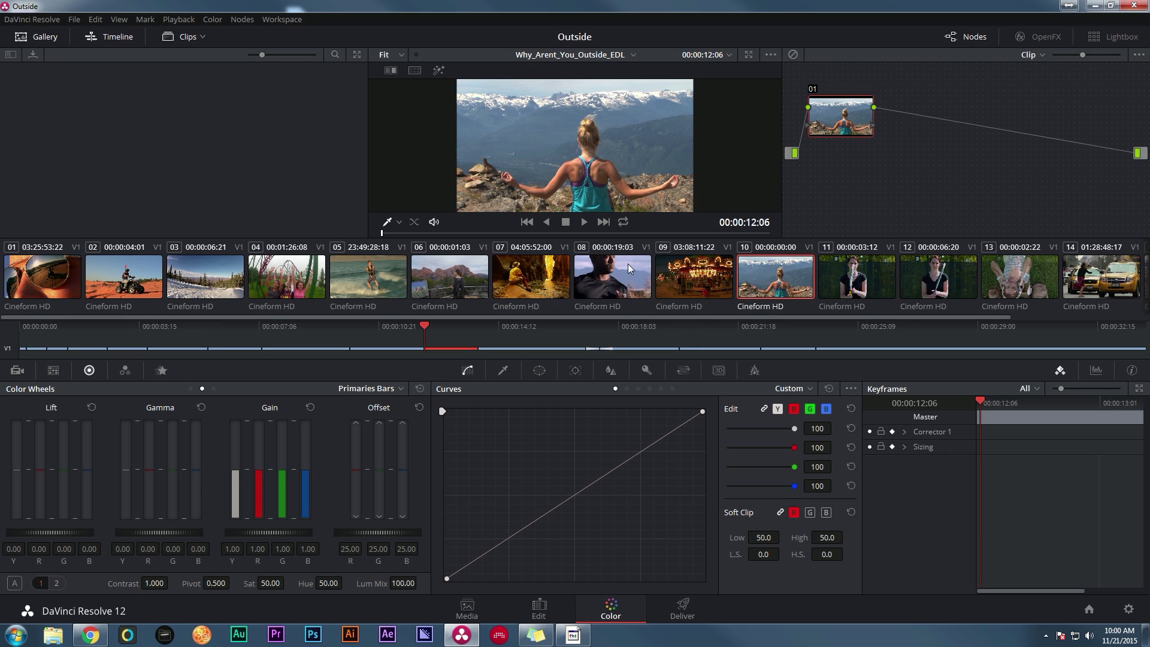